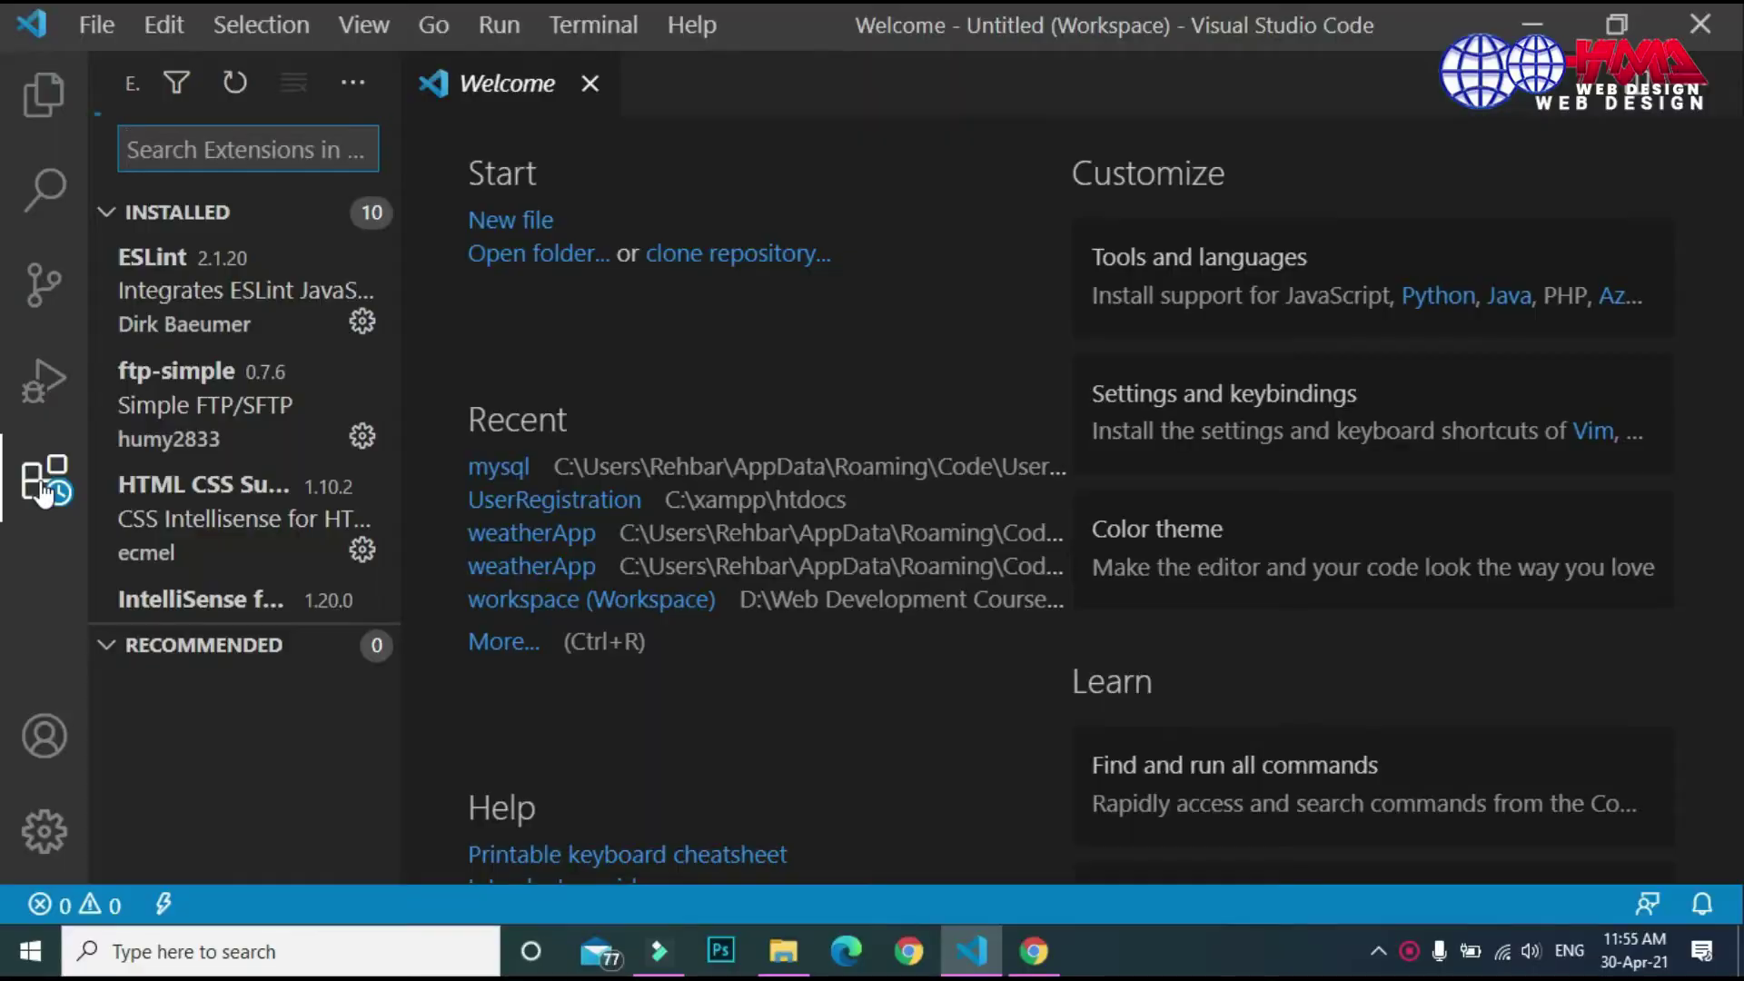
- Search the Extensions marketplace for 'live server'
click(191, 148)
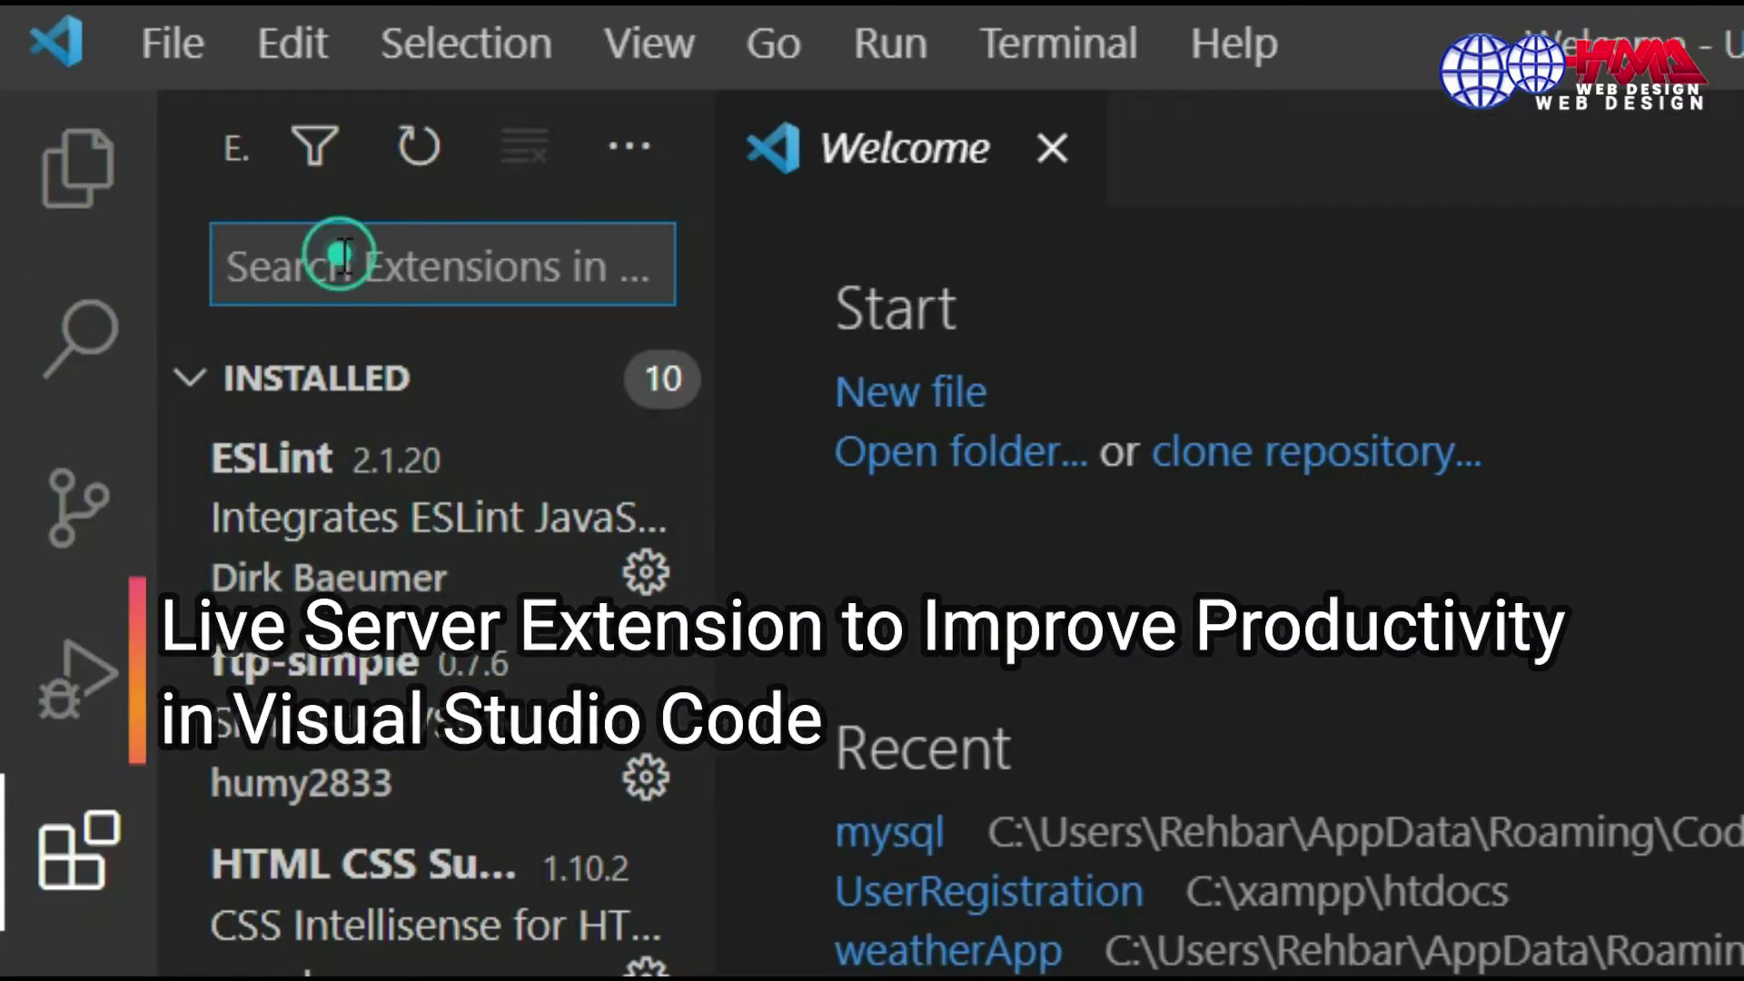
text(live)
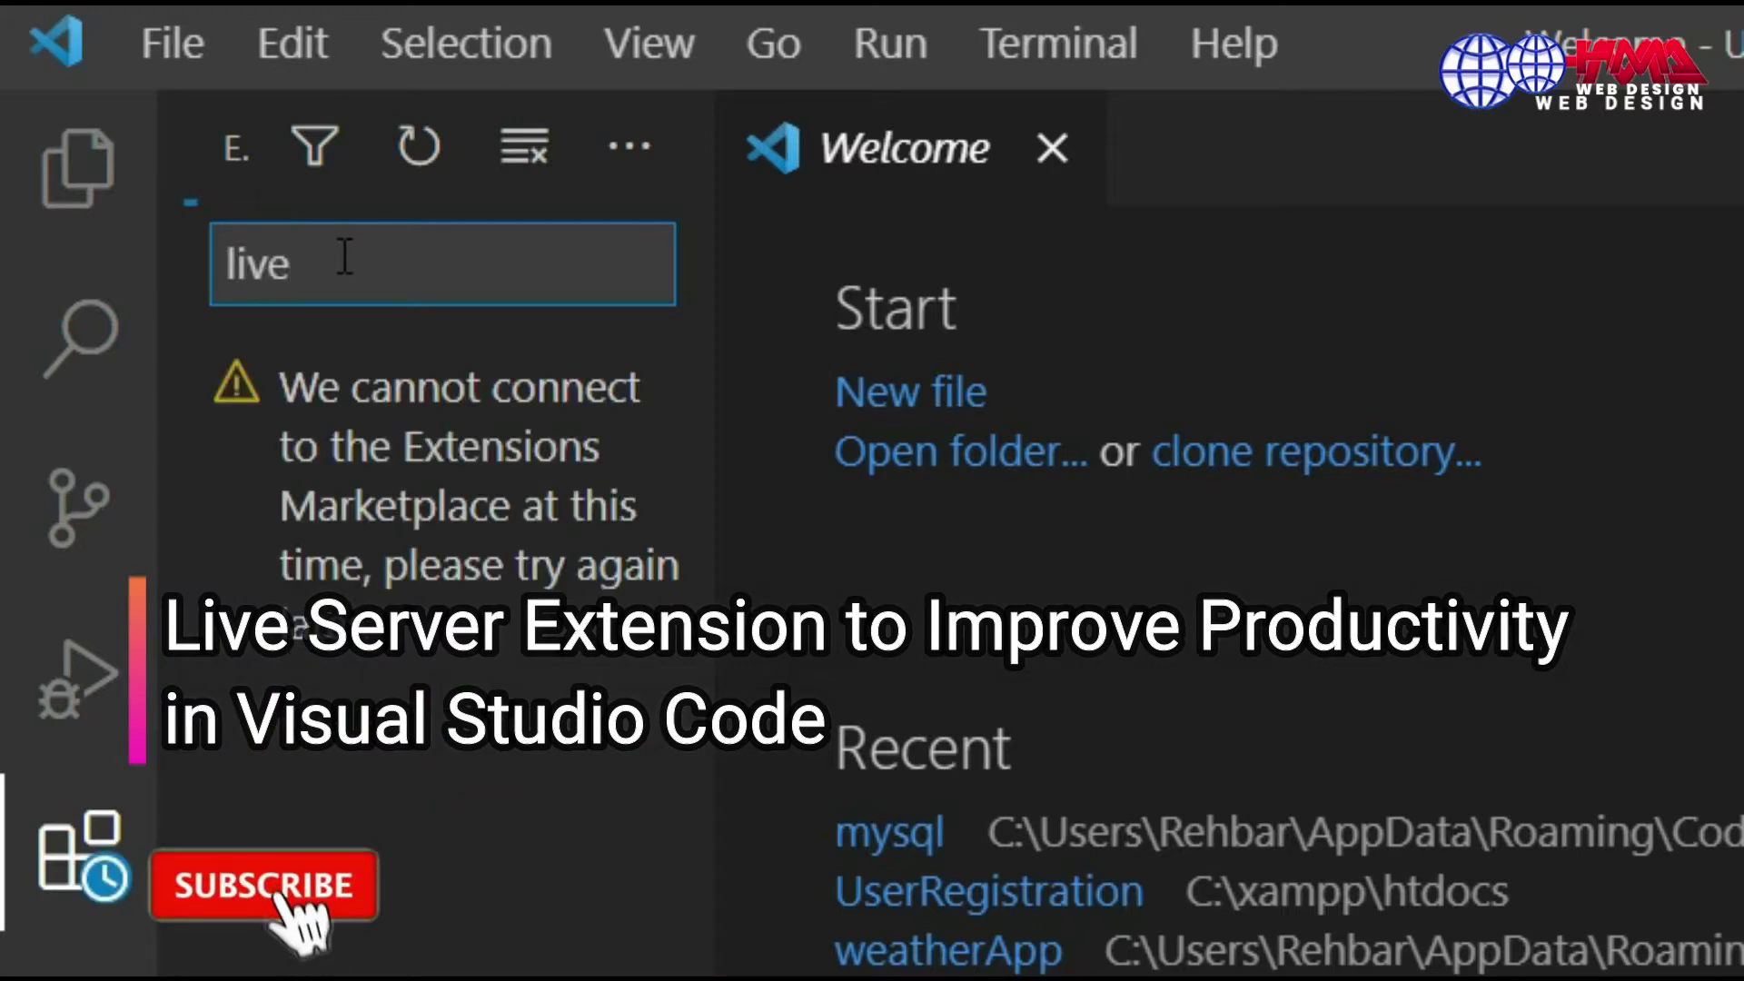
text( se)
text(r)
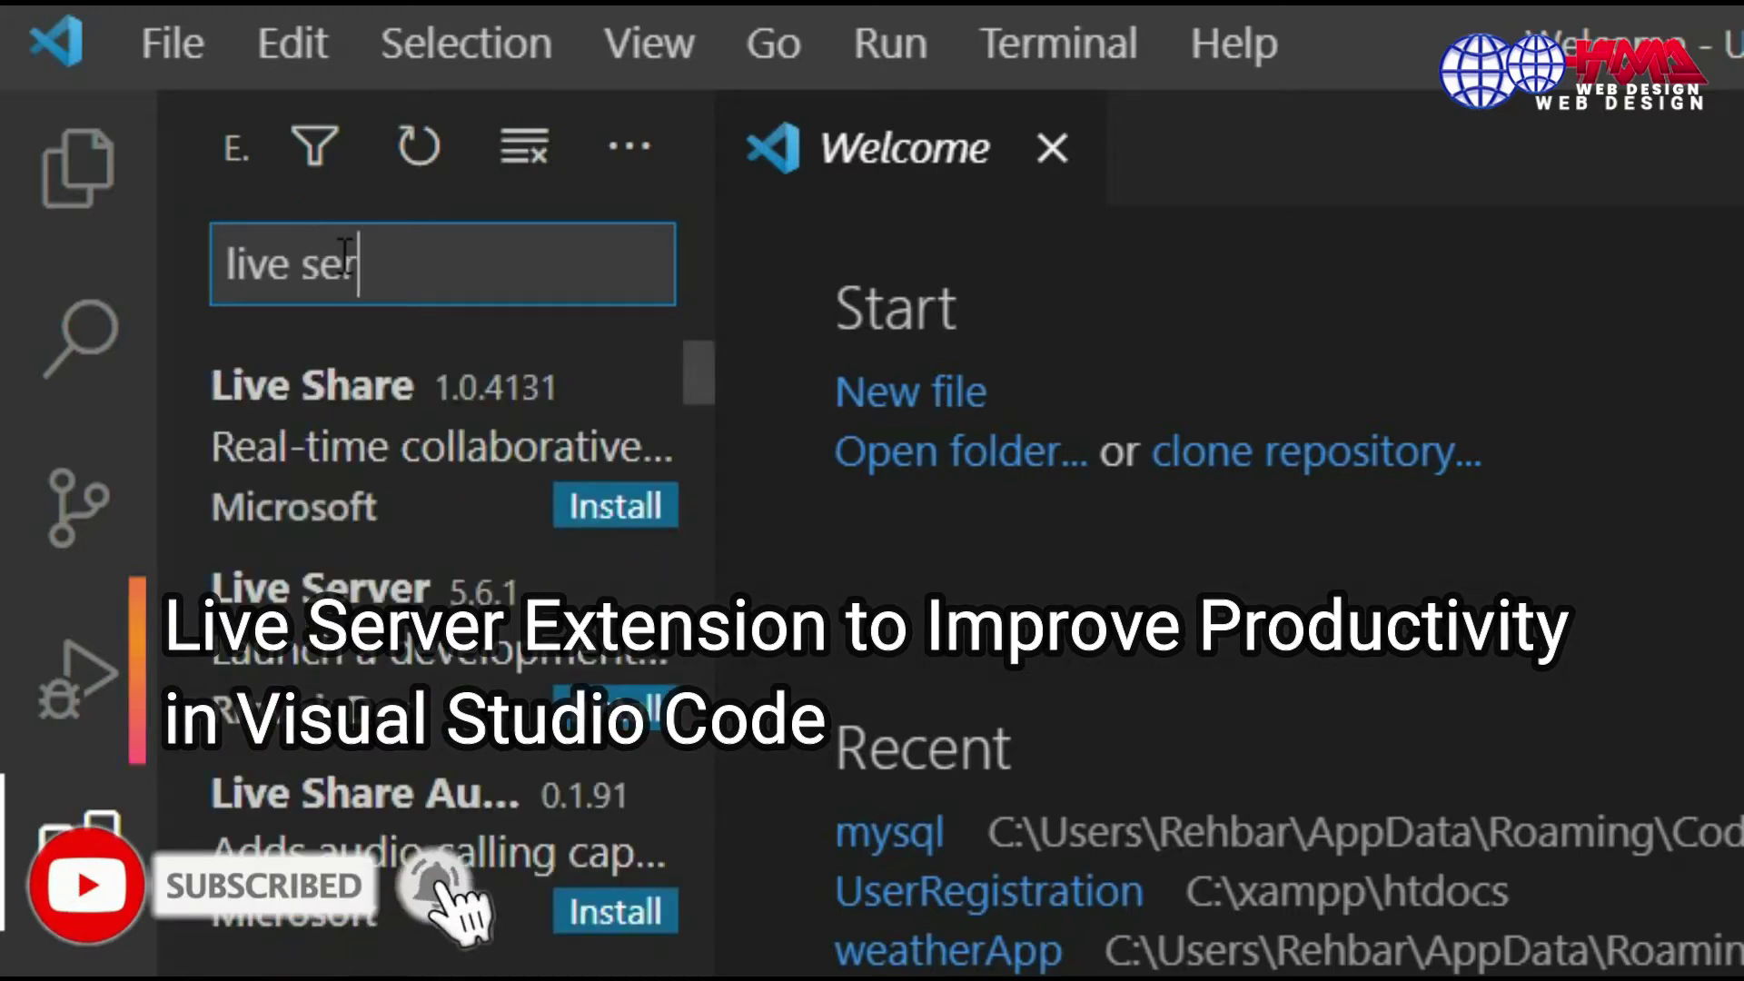
text(ve)
text(r)
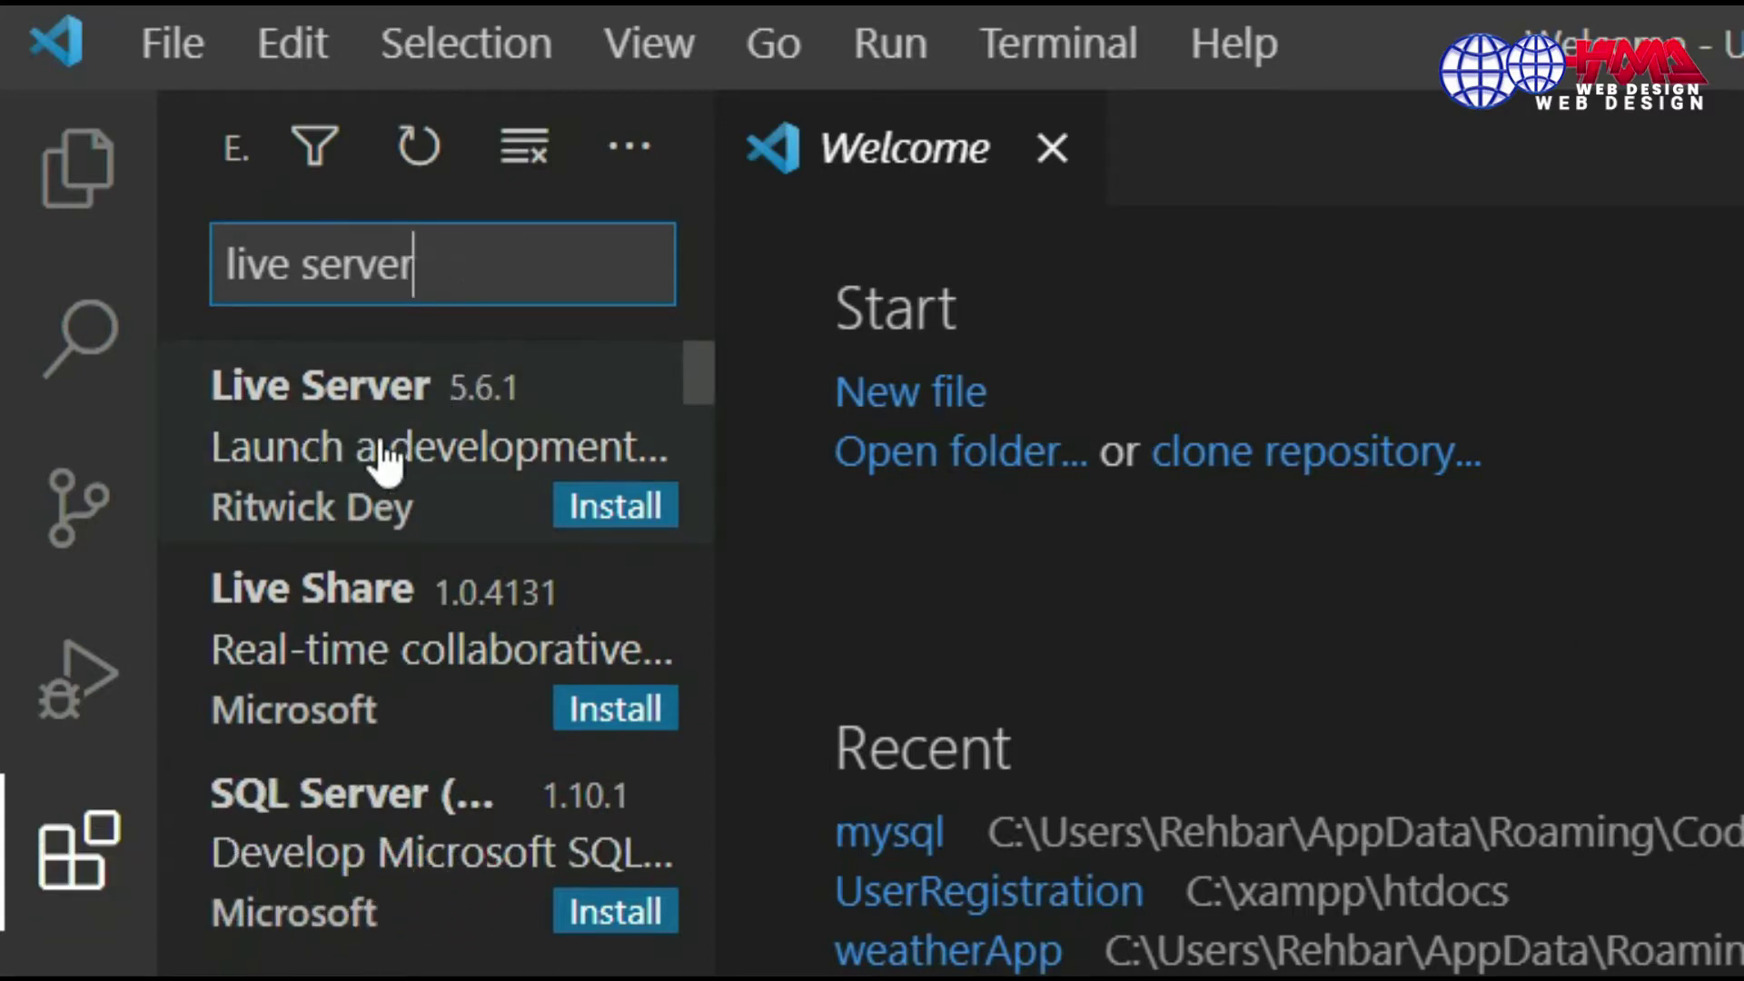
- Install the Live Server extension from its marketplace details page
click(287, 483)
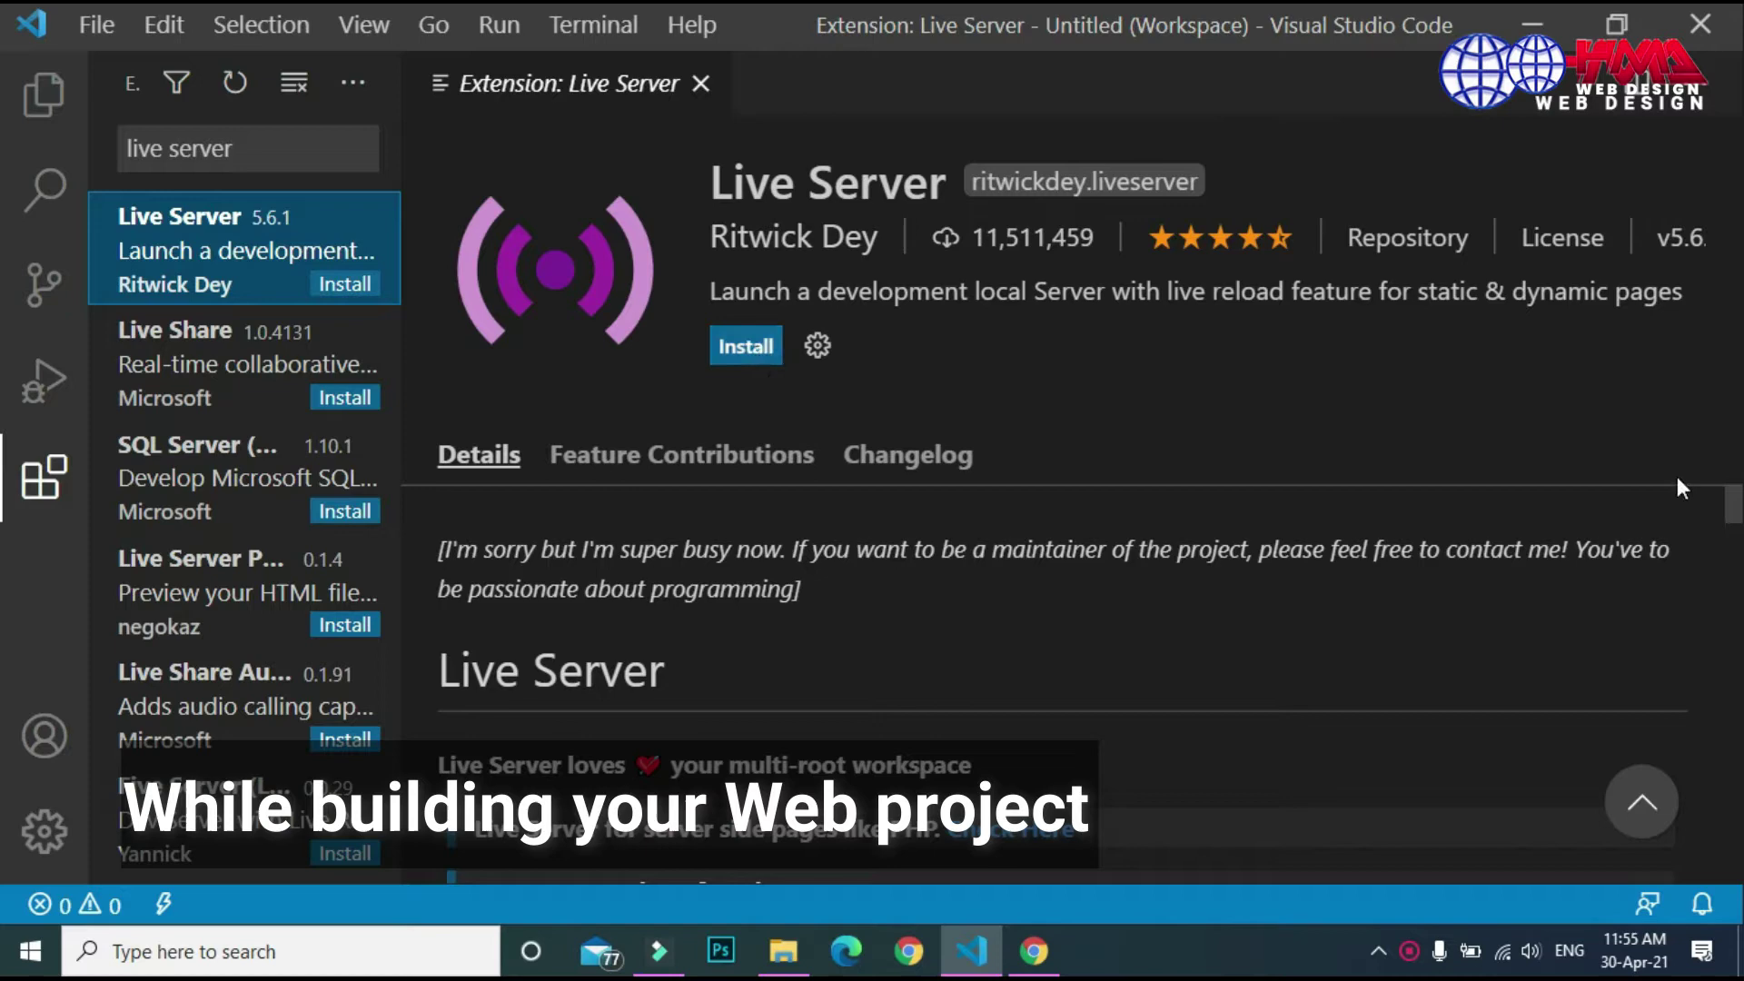
drag(1736, 508, 1737, 548)
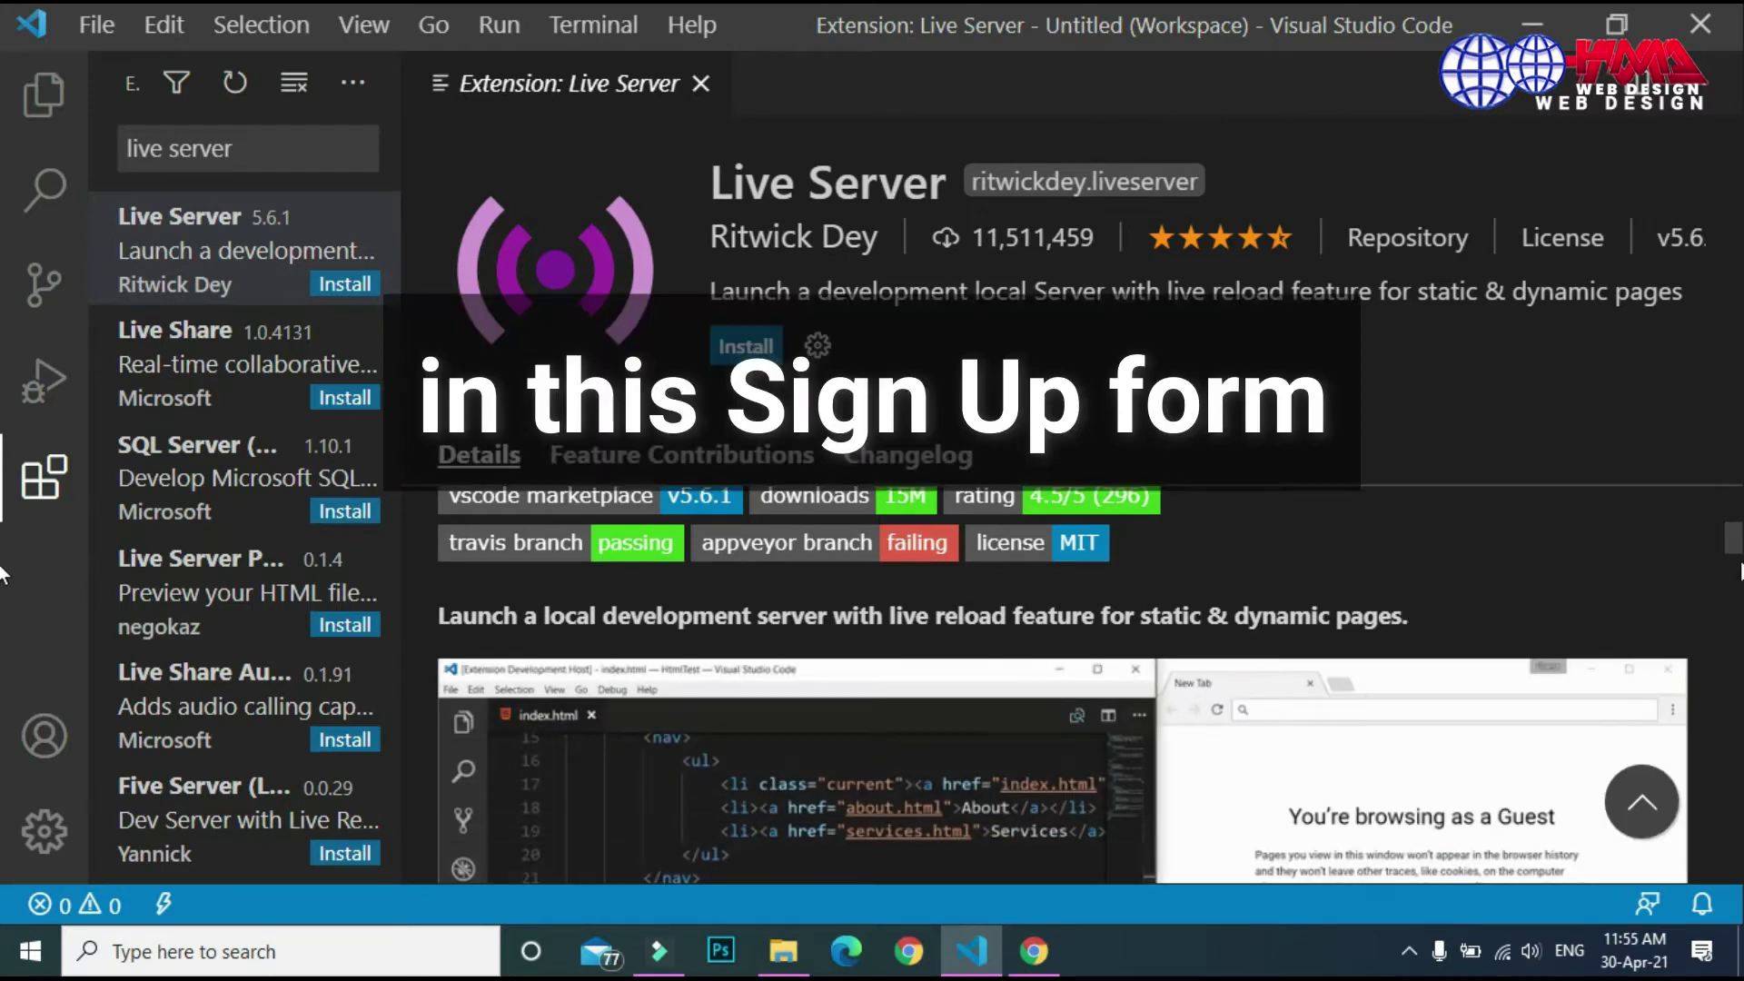
drag(1735, 539, 1736, 498)
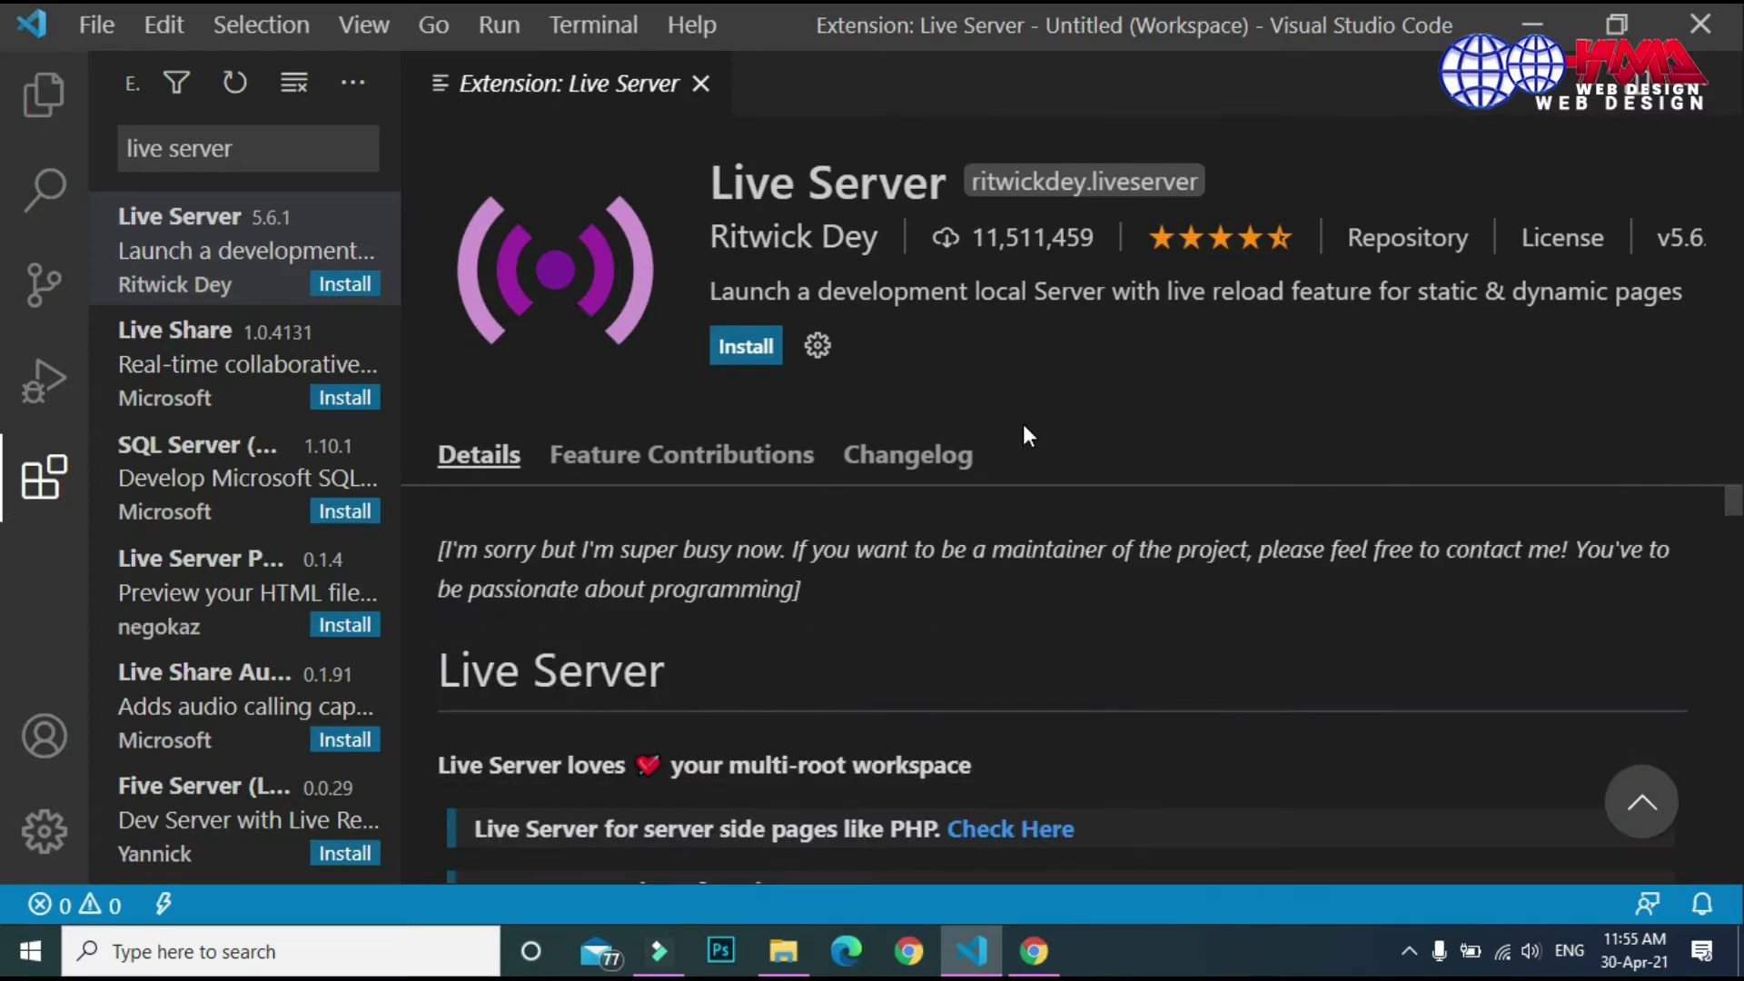
click(748, 346)
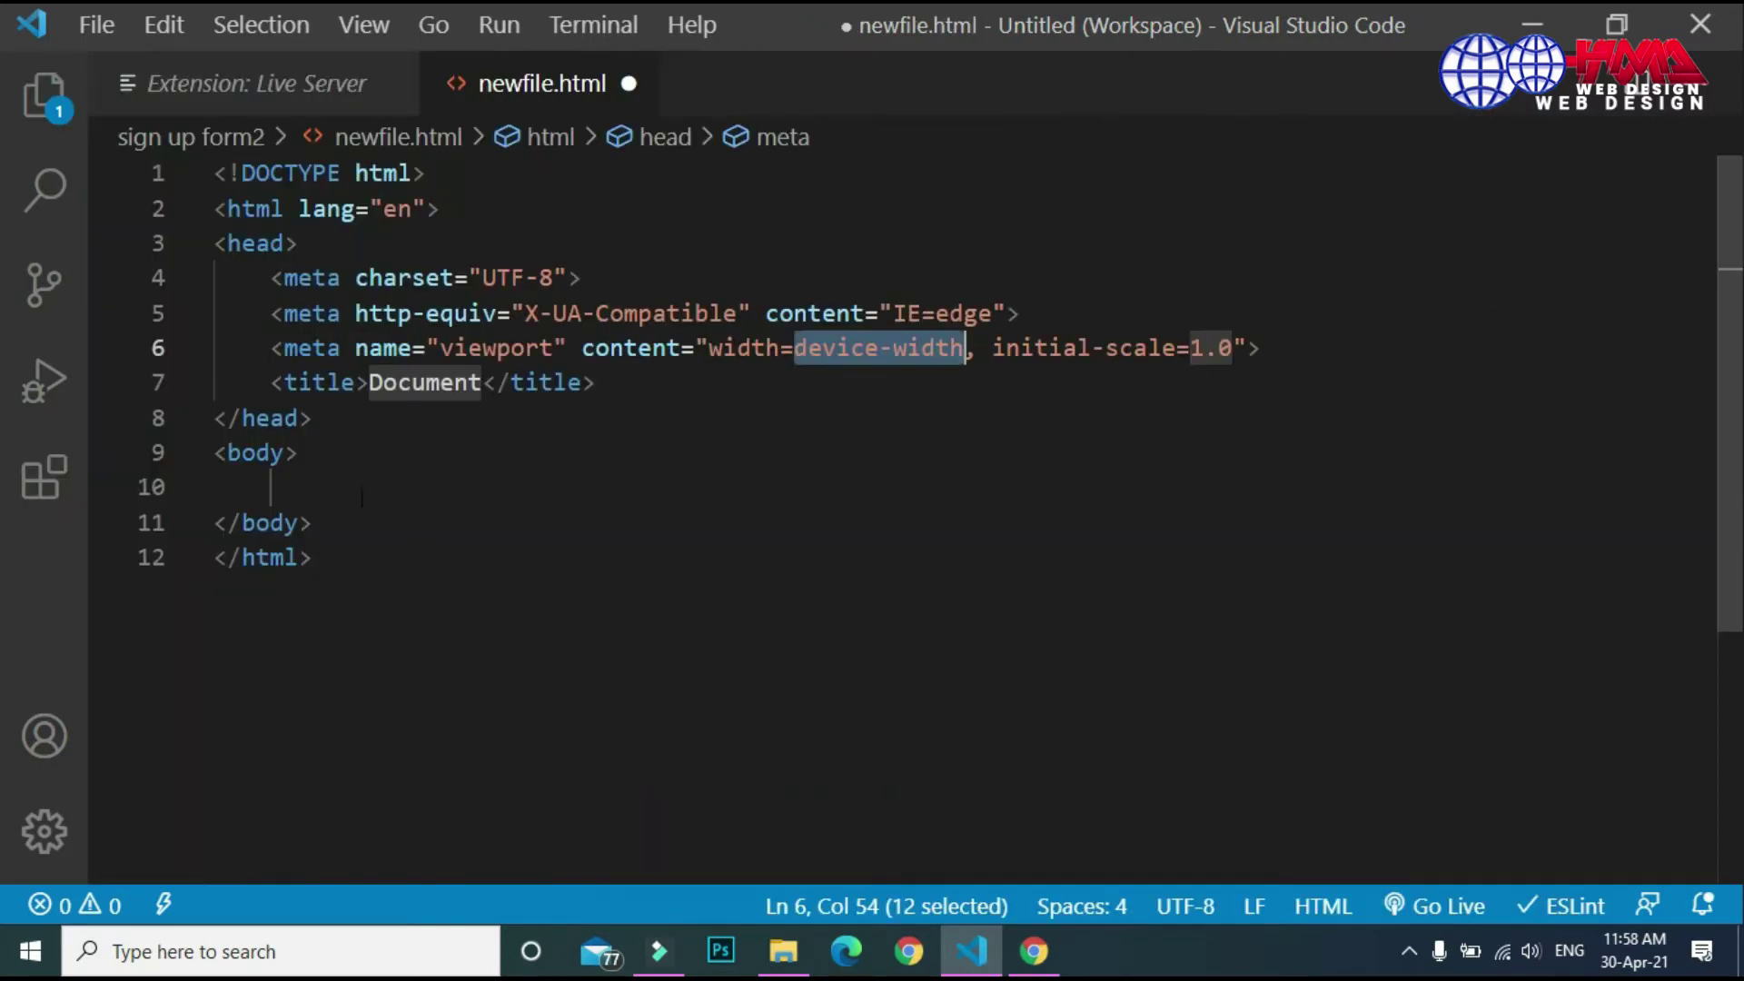
- Save newfile.html and start Live Server on port 5500 with Go Live
key(ctrl+s)
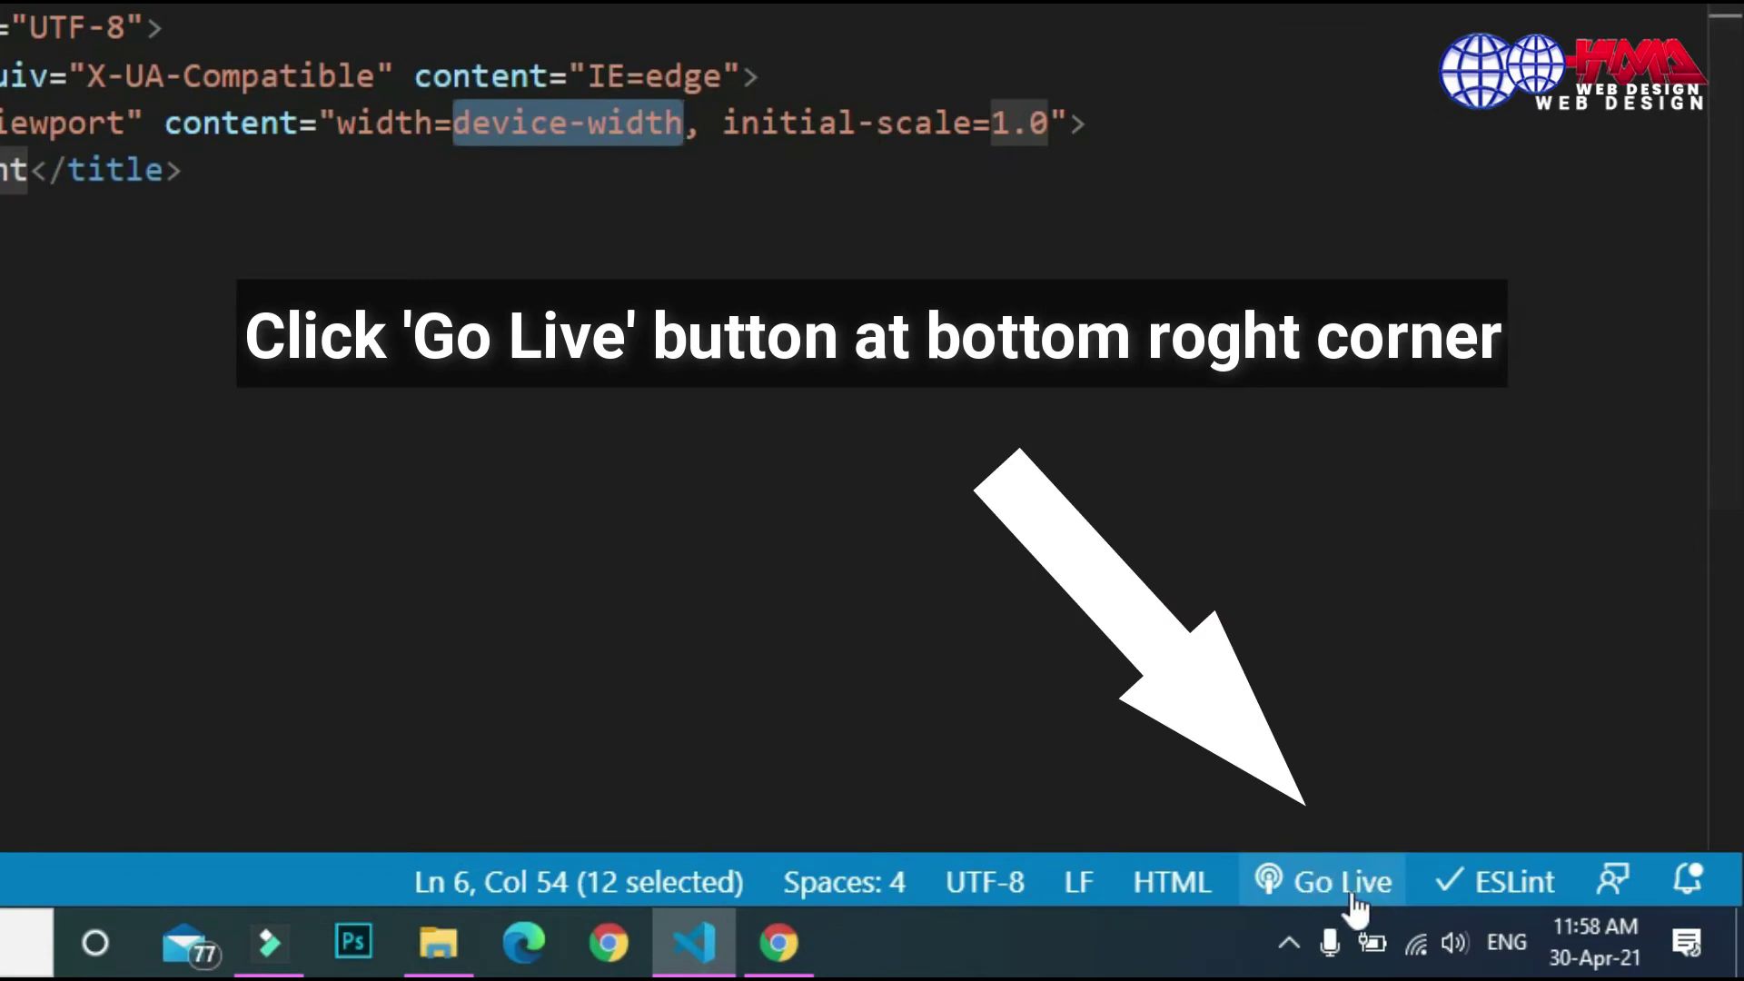
click(1340, 885)
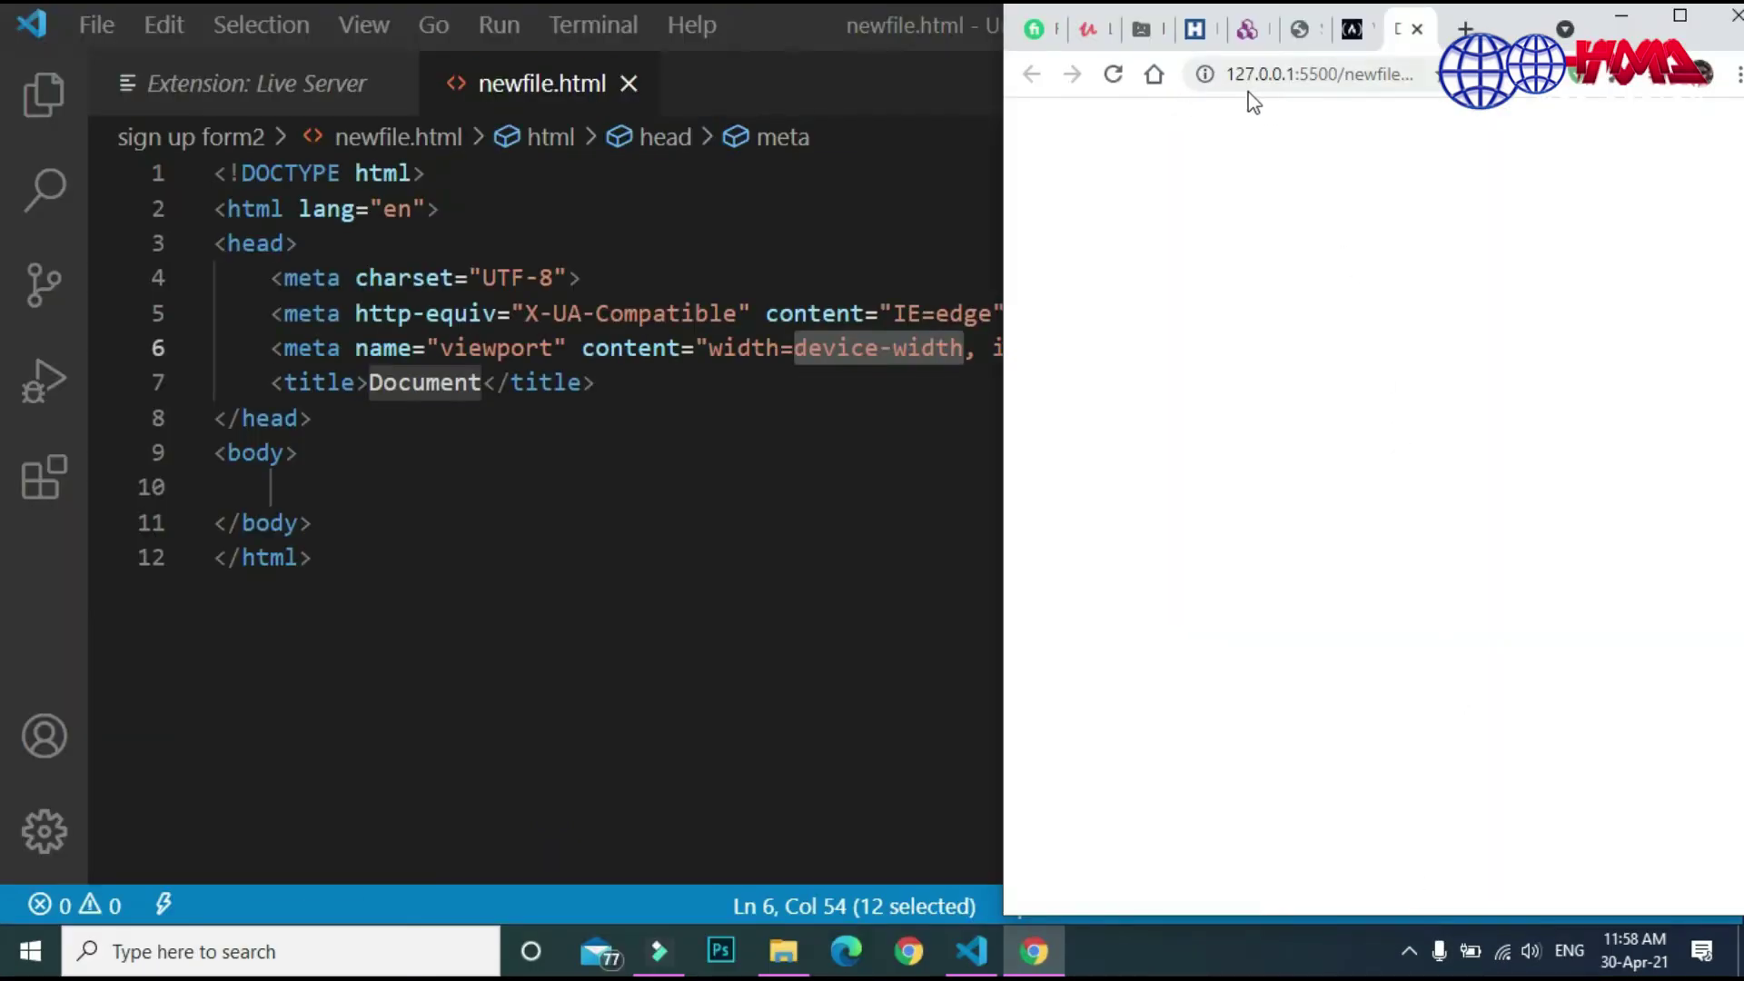
text(h1)
- Add an h1 reading 'Hello World' on line 10 and save the file
key(Tab)
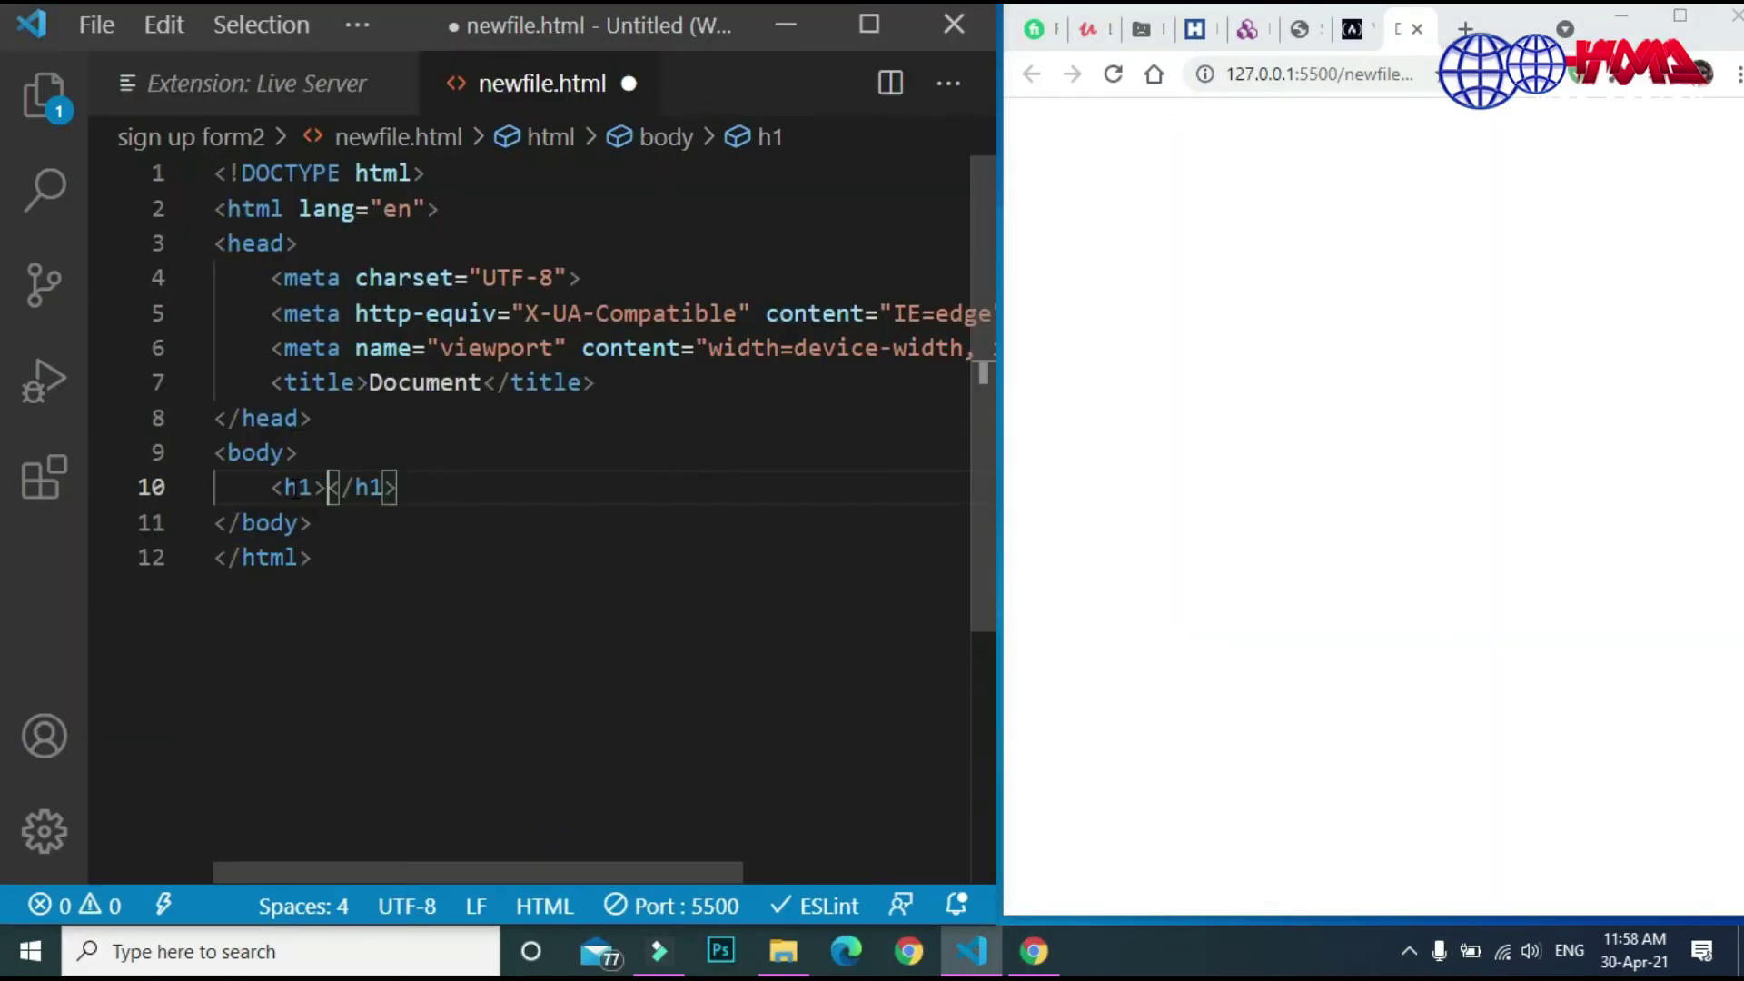
text(Hello W)
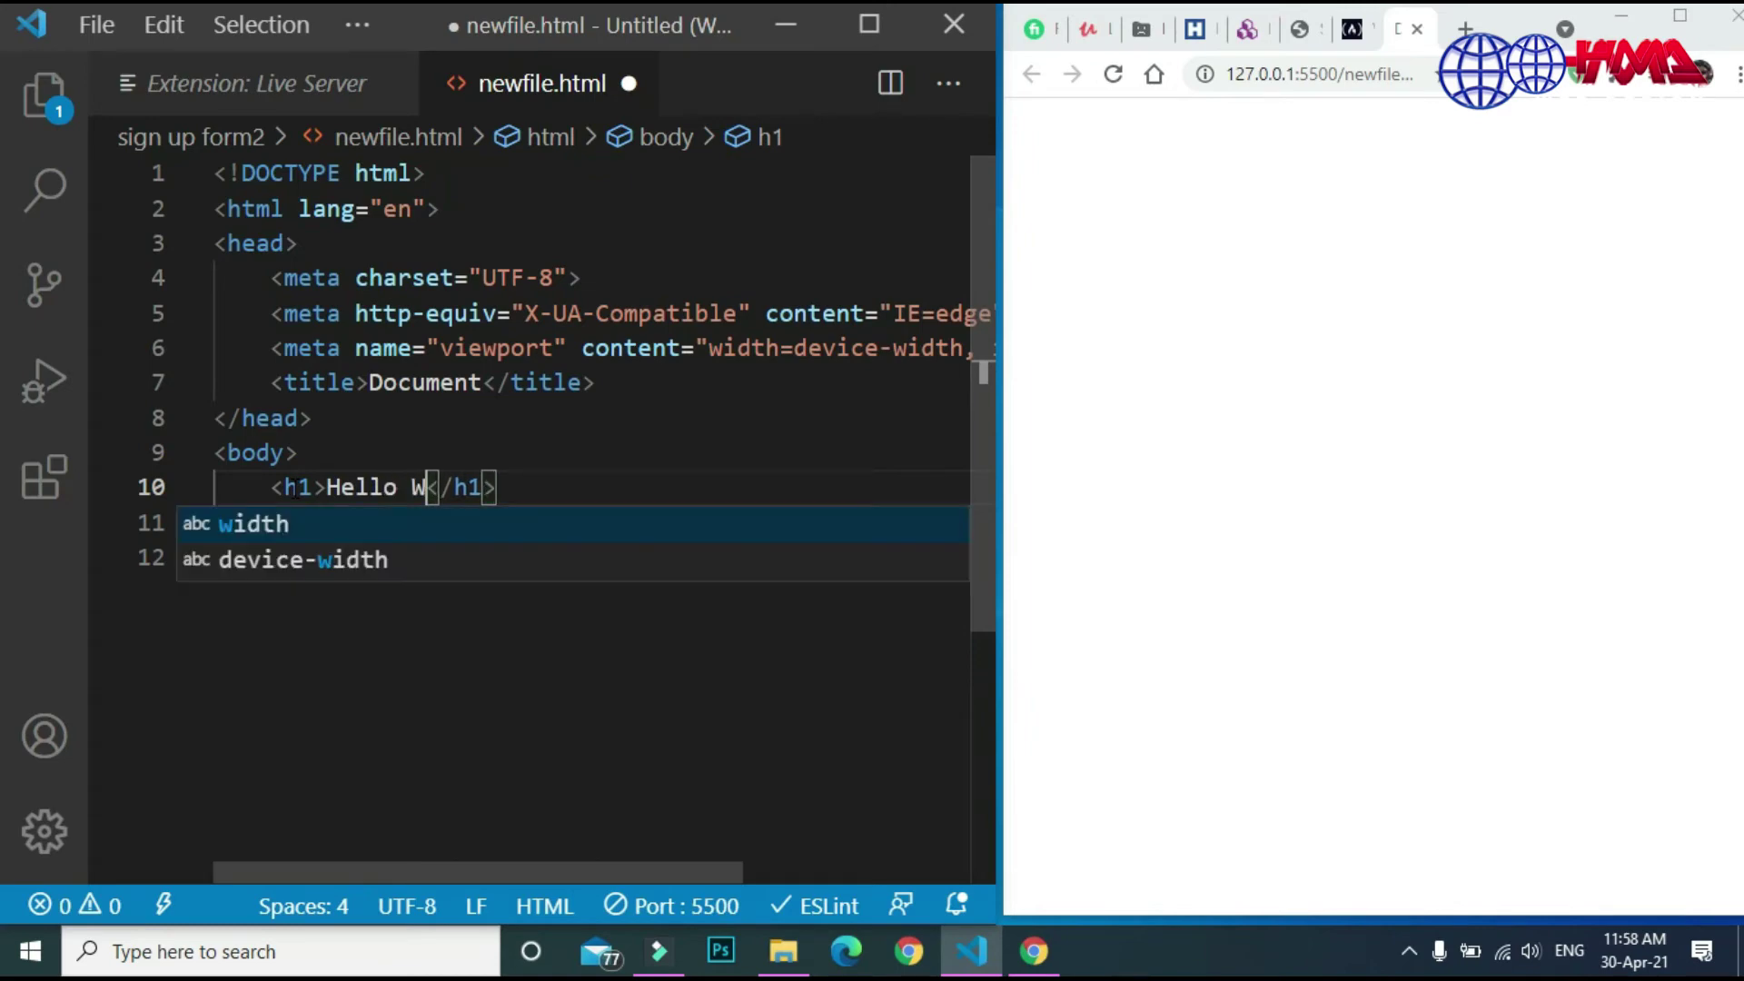
text(orld)
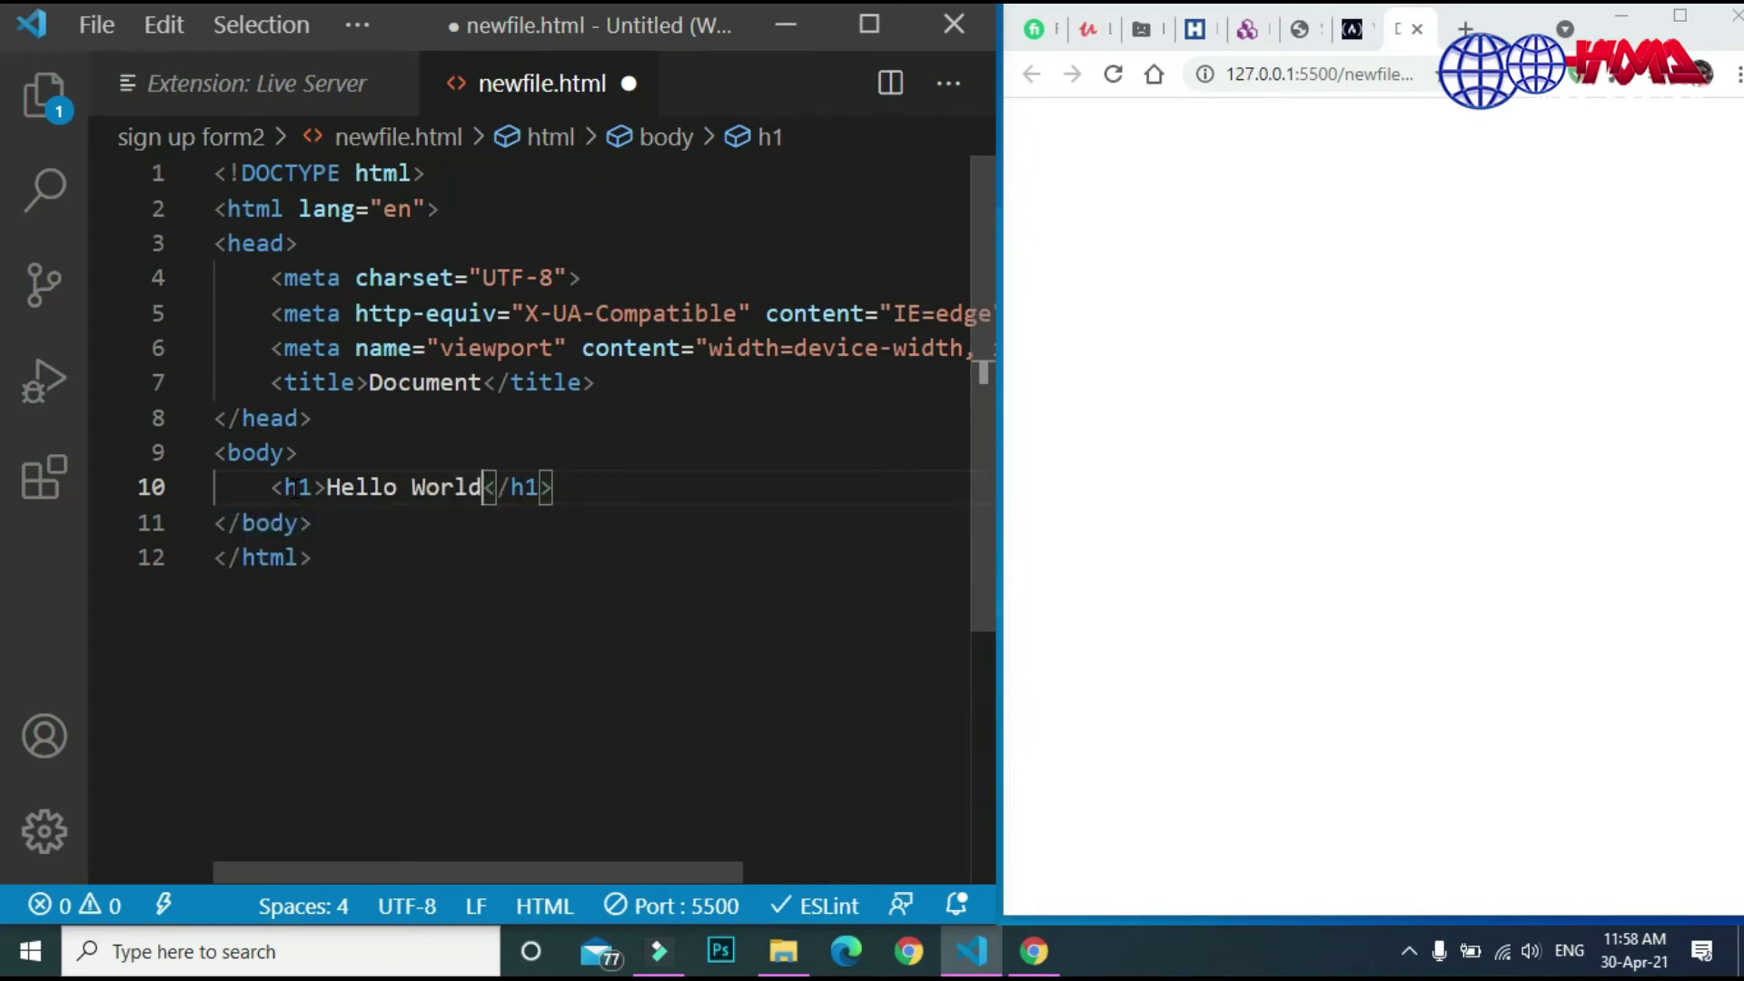
key(ctrl+s)
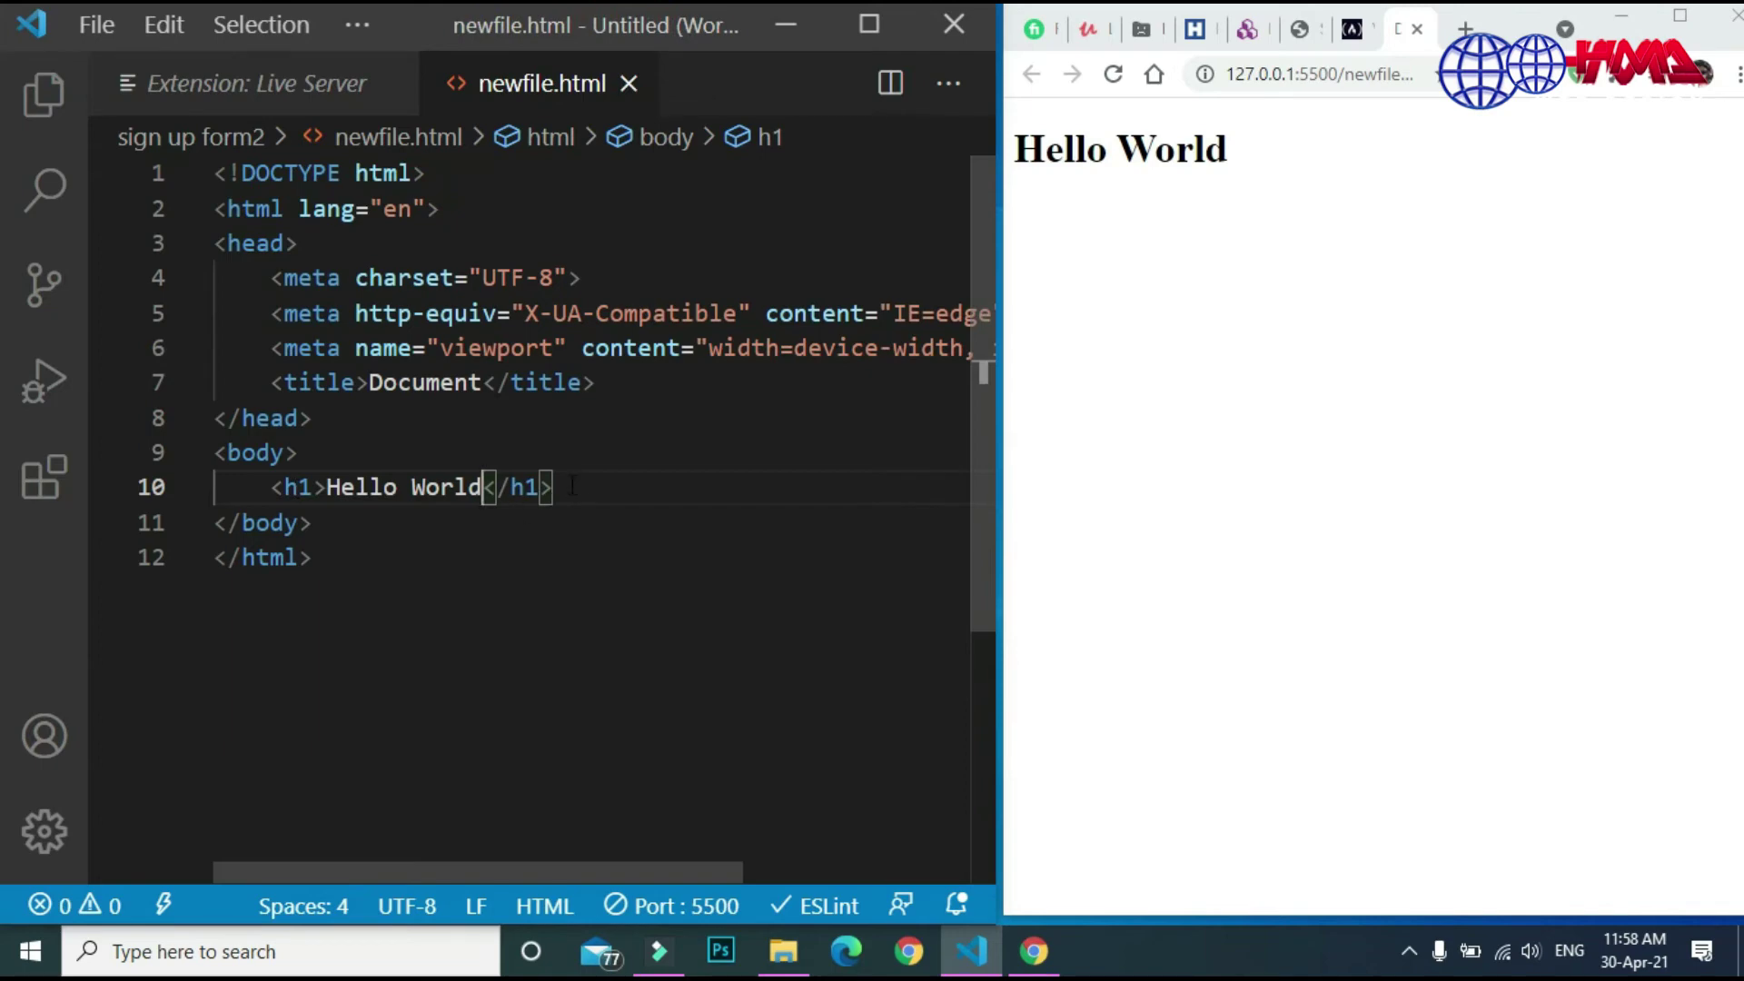
- Add a paragraph 'I am Going Live Now' under the heading, save, and view it in the browser
key(End)
key(Return)
text(p)
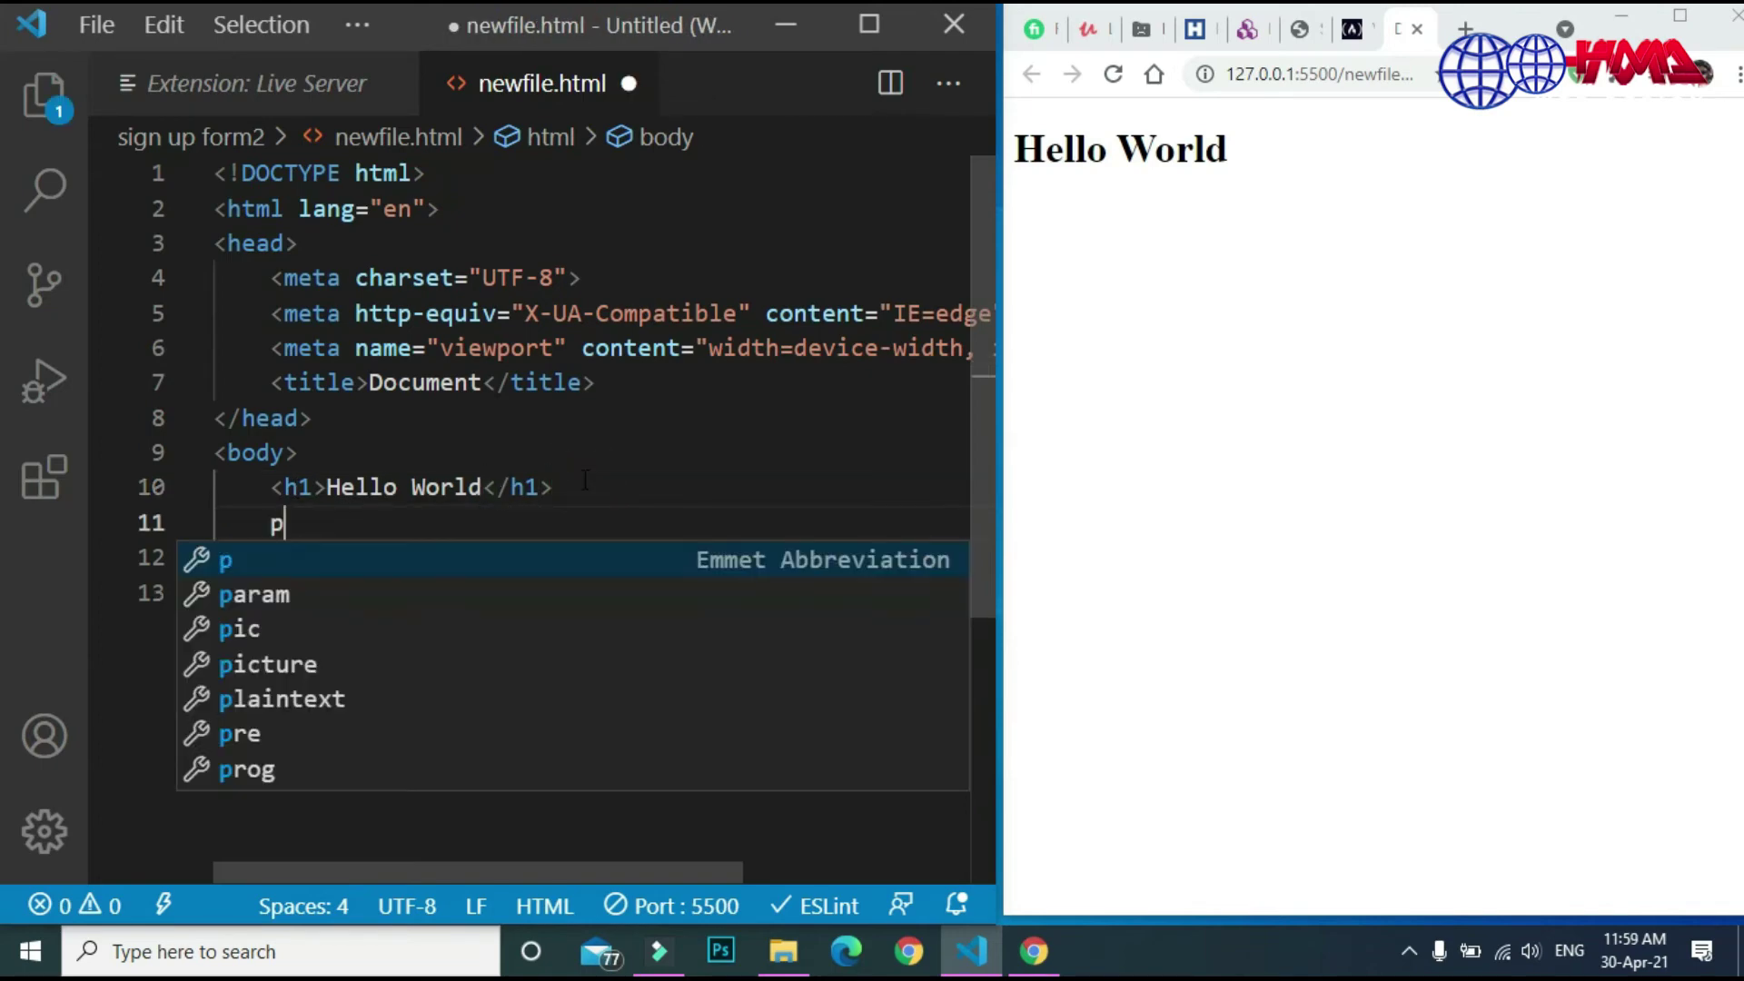
key(Tab)
text(I)
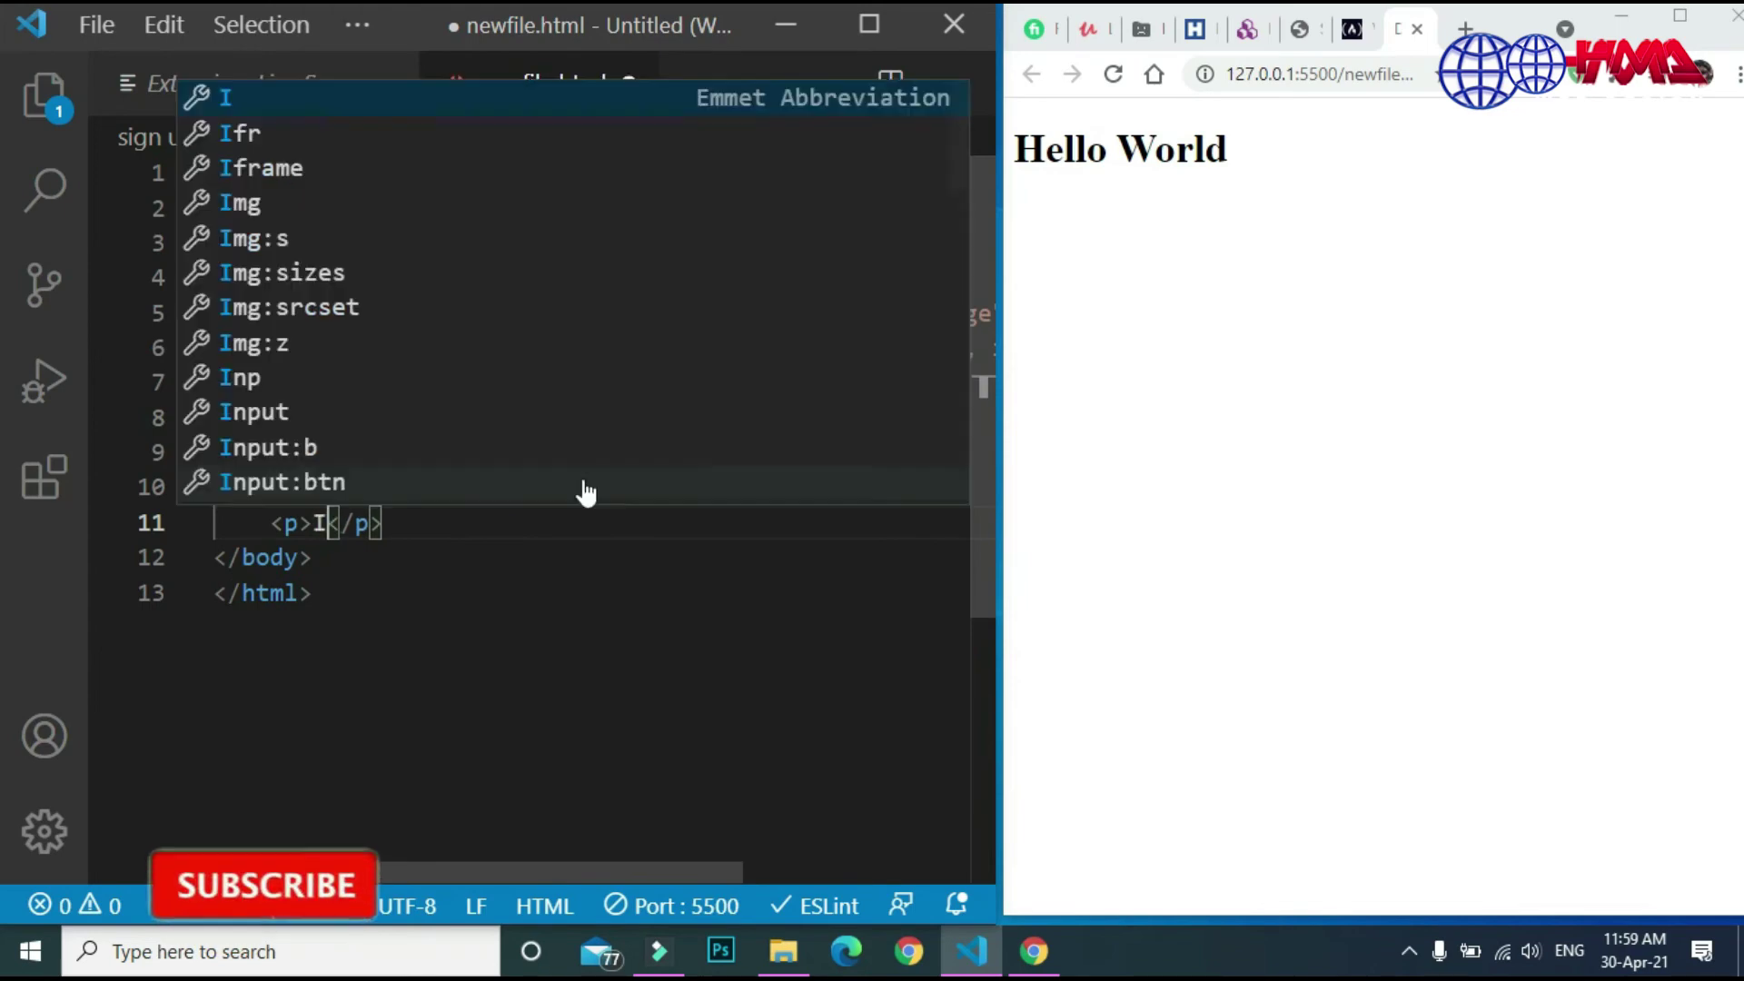
text( m)
key(BackSpace)
text(a)
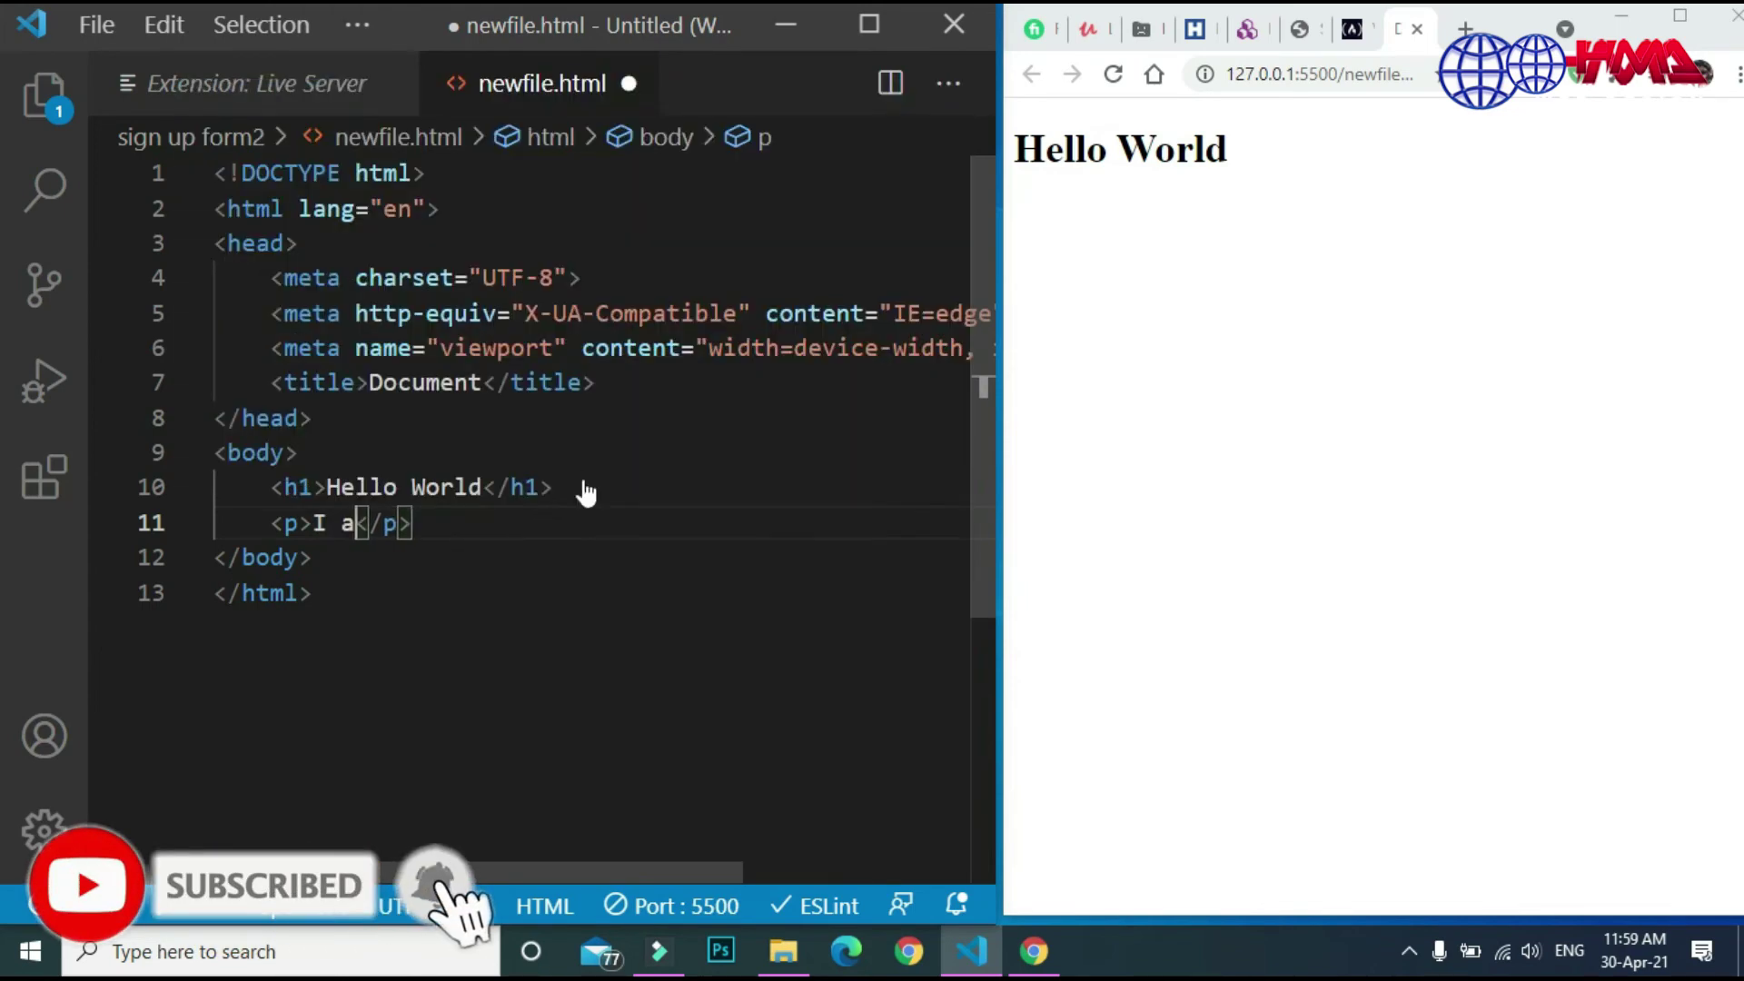
text(m Going )
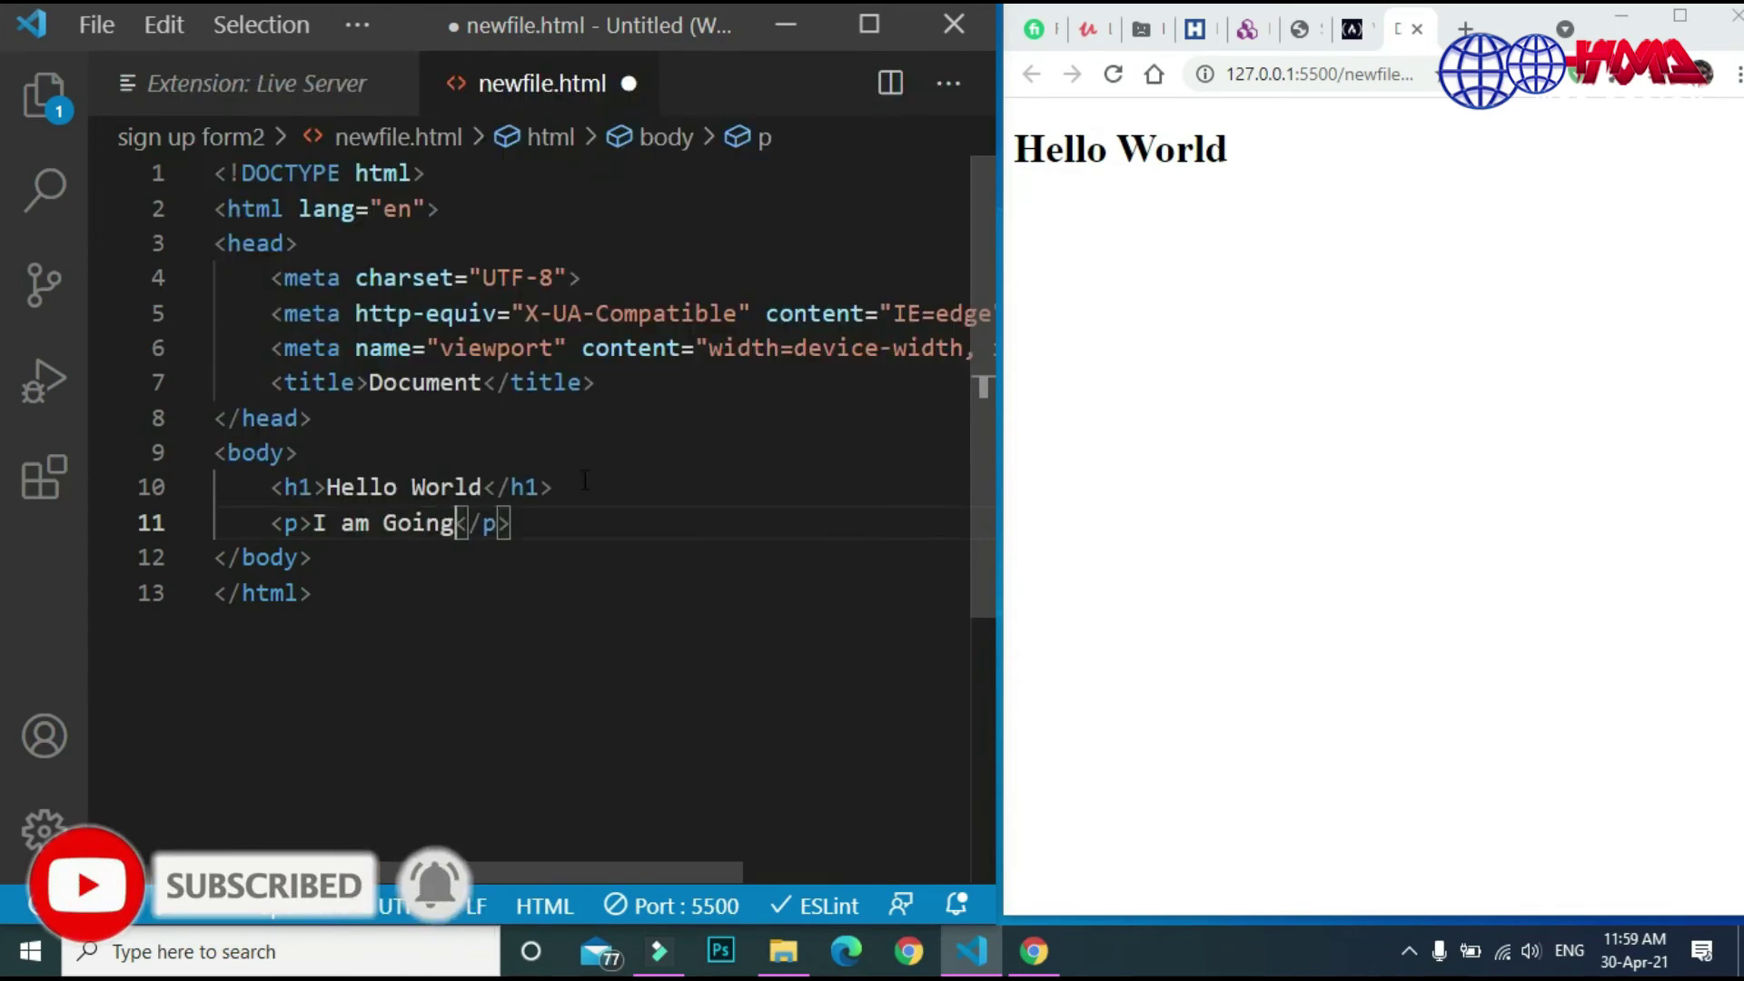
text(Live N)
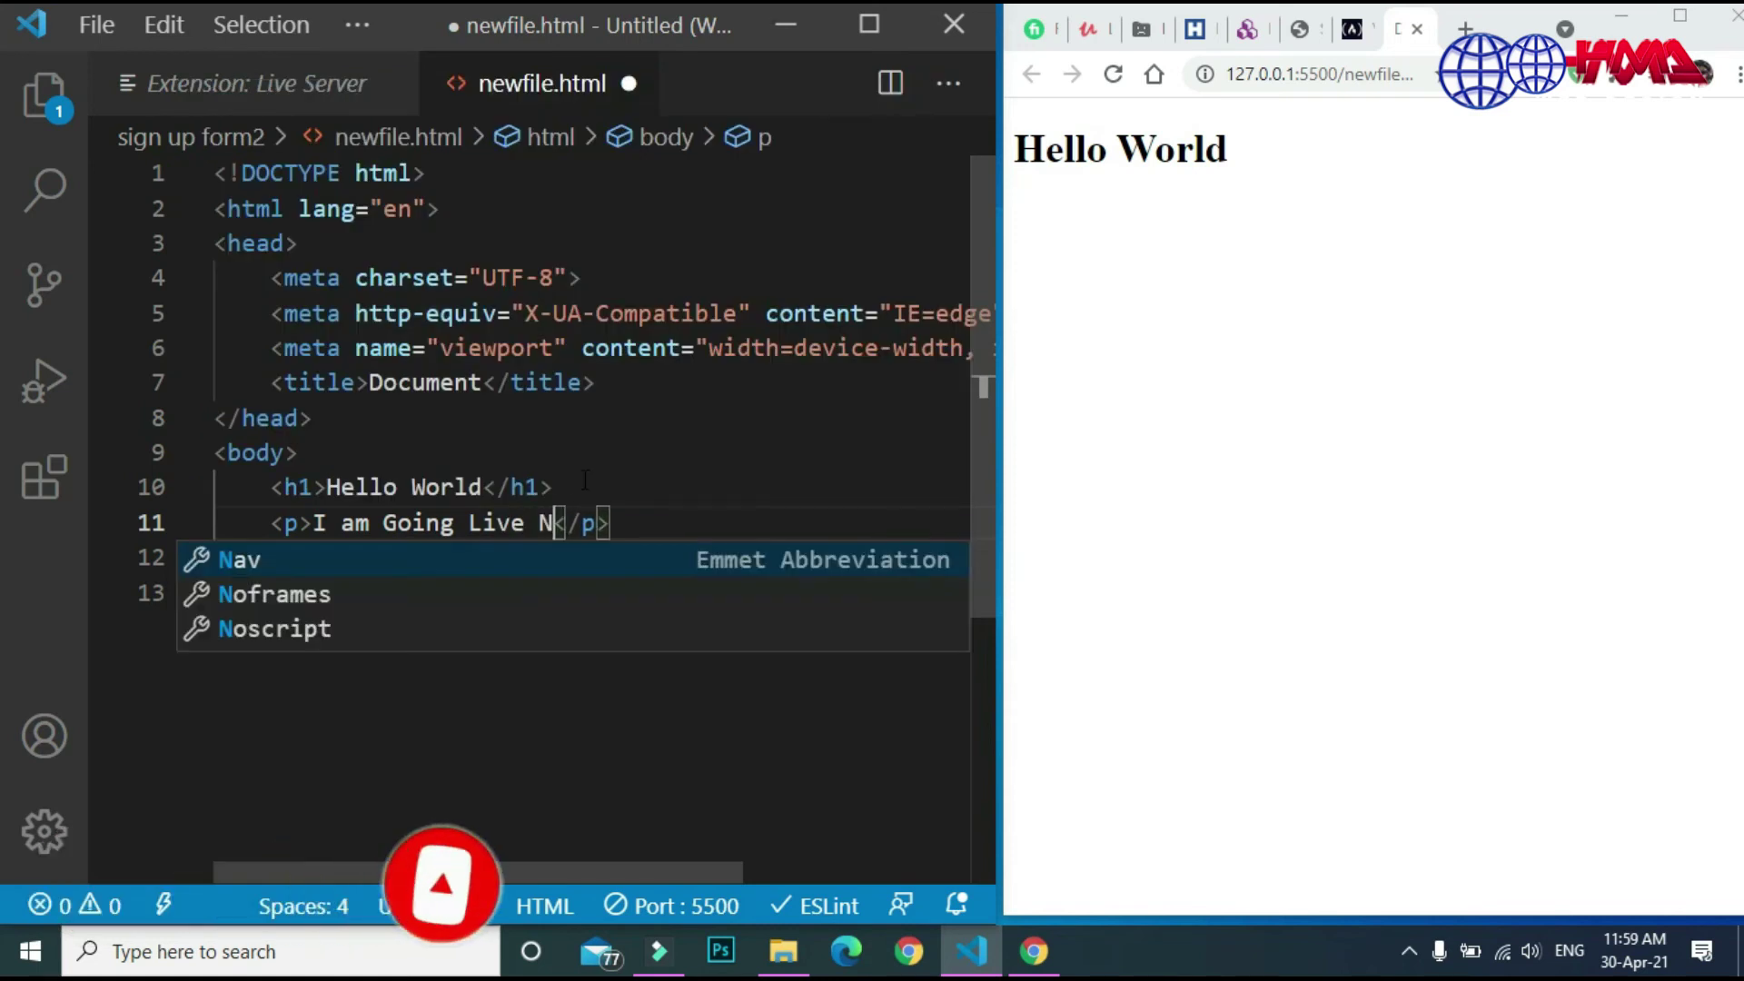
text(ow)
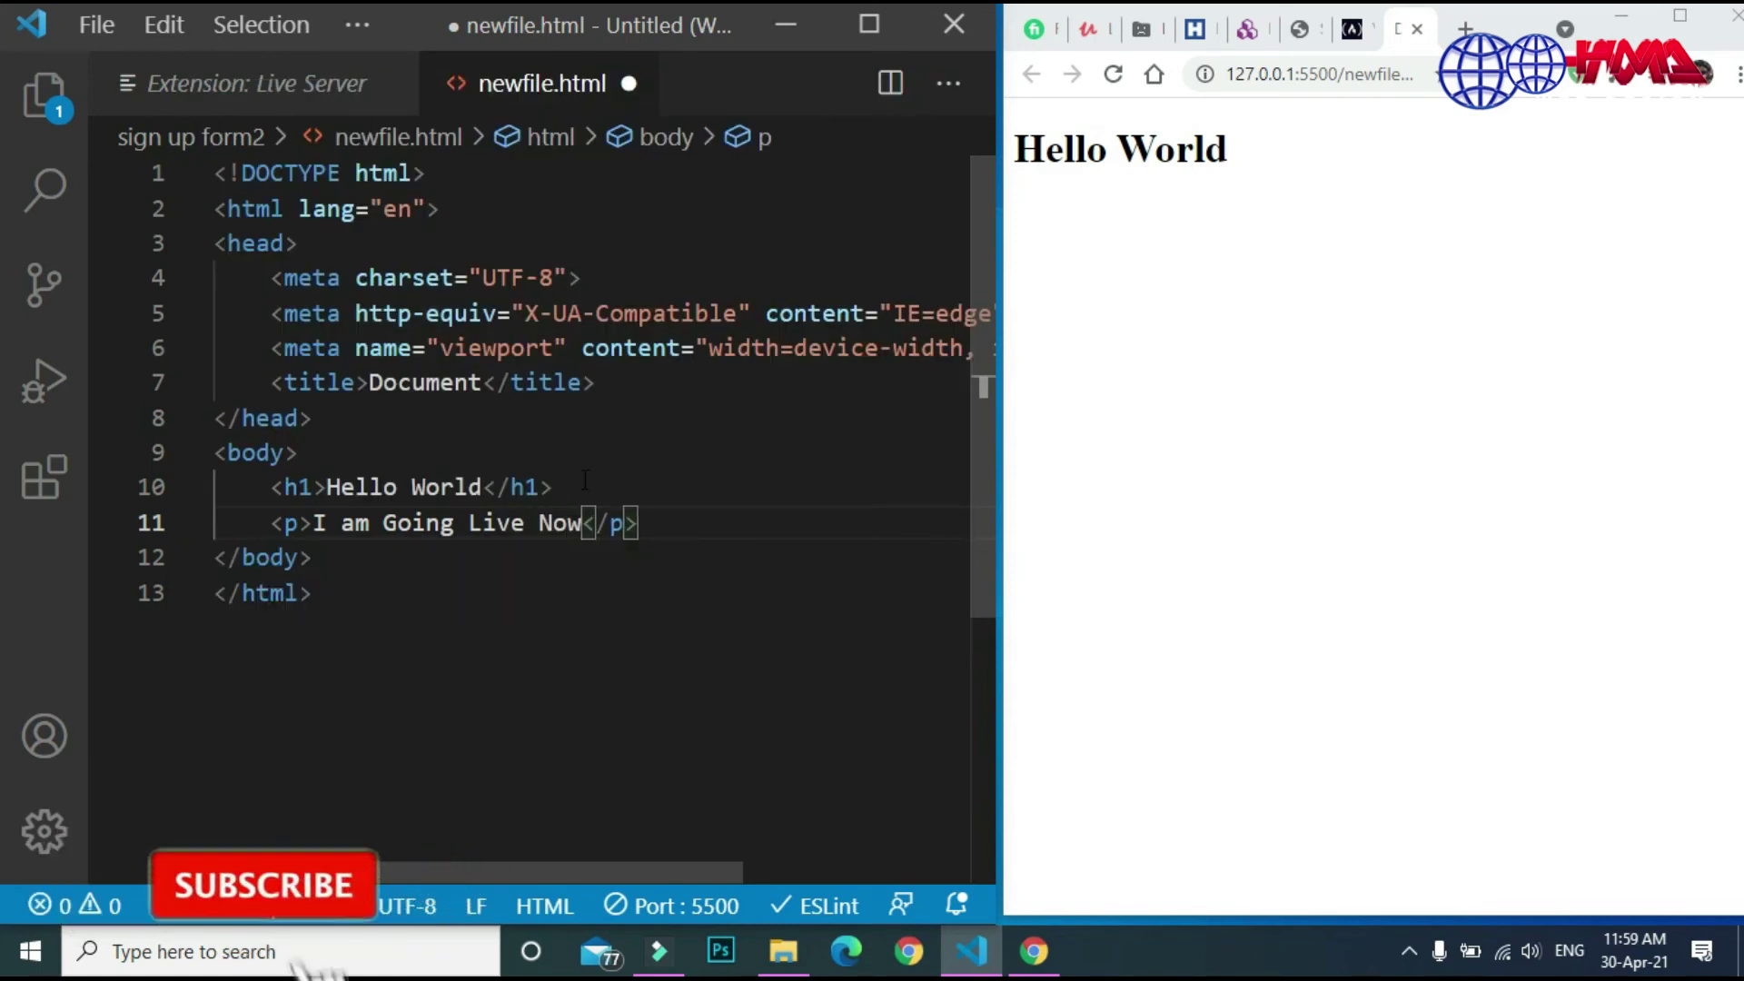
key(ctrl+s)
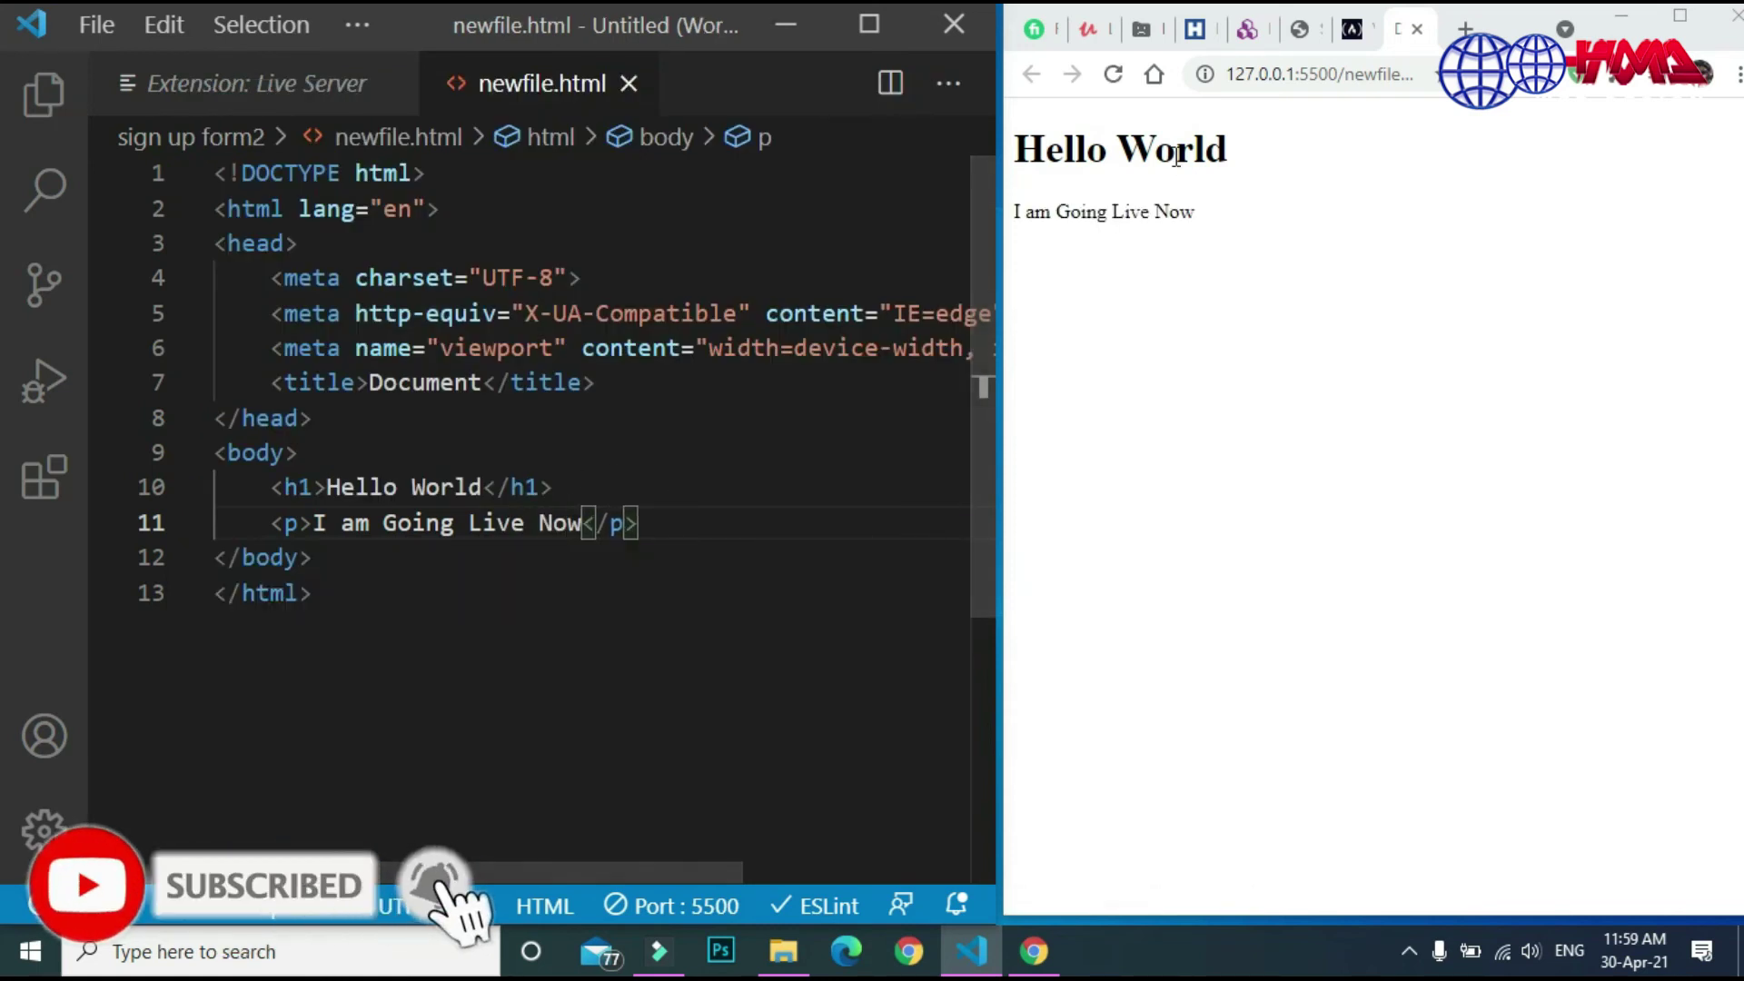
click(1083, 209)
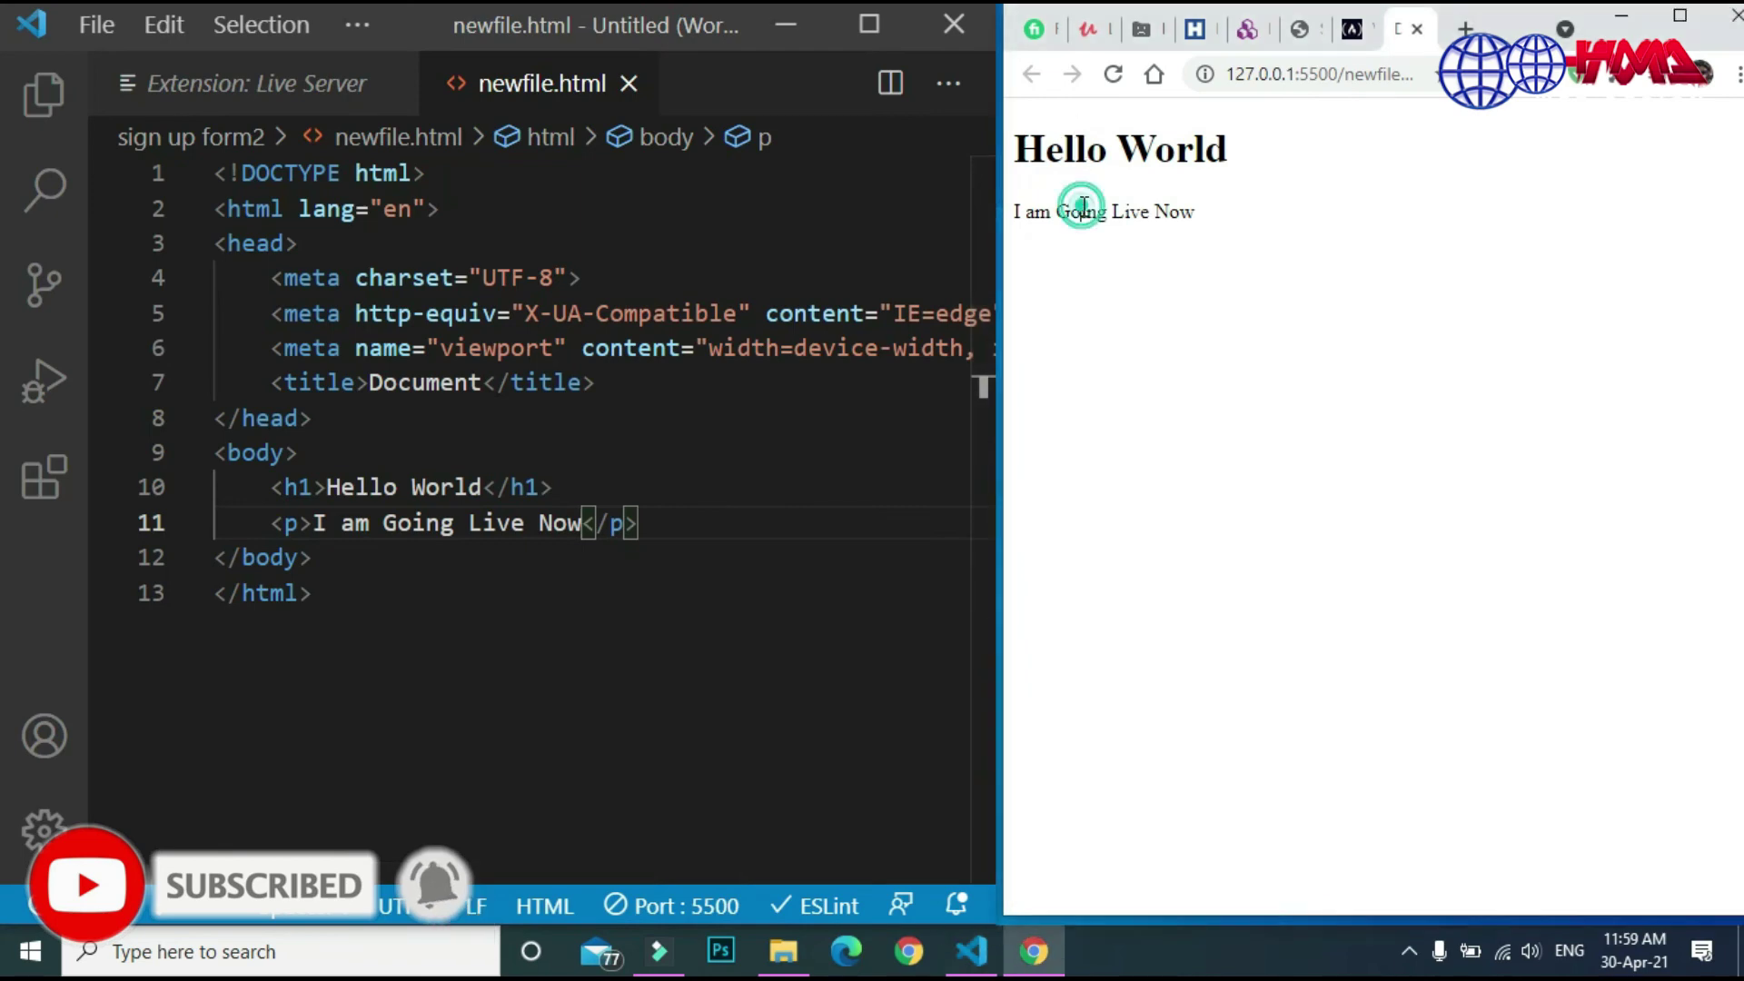
click(1194, 211)
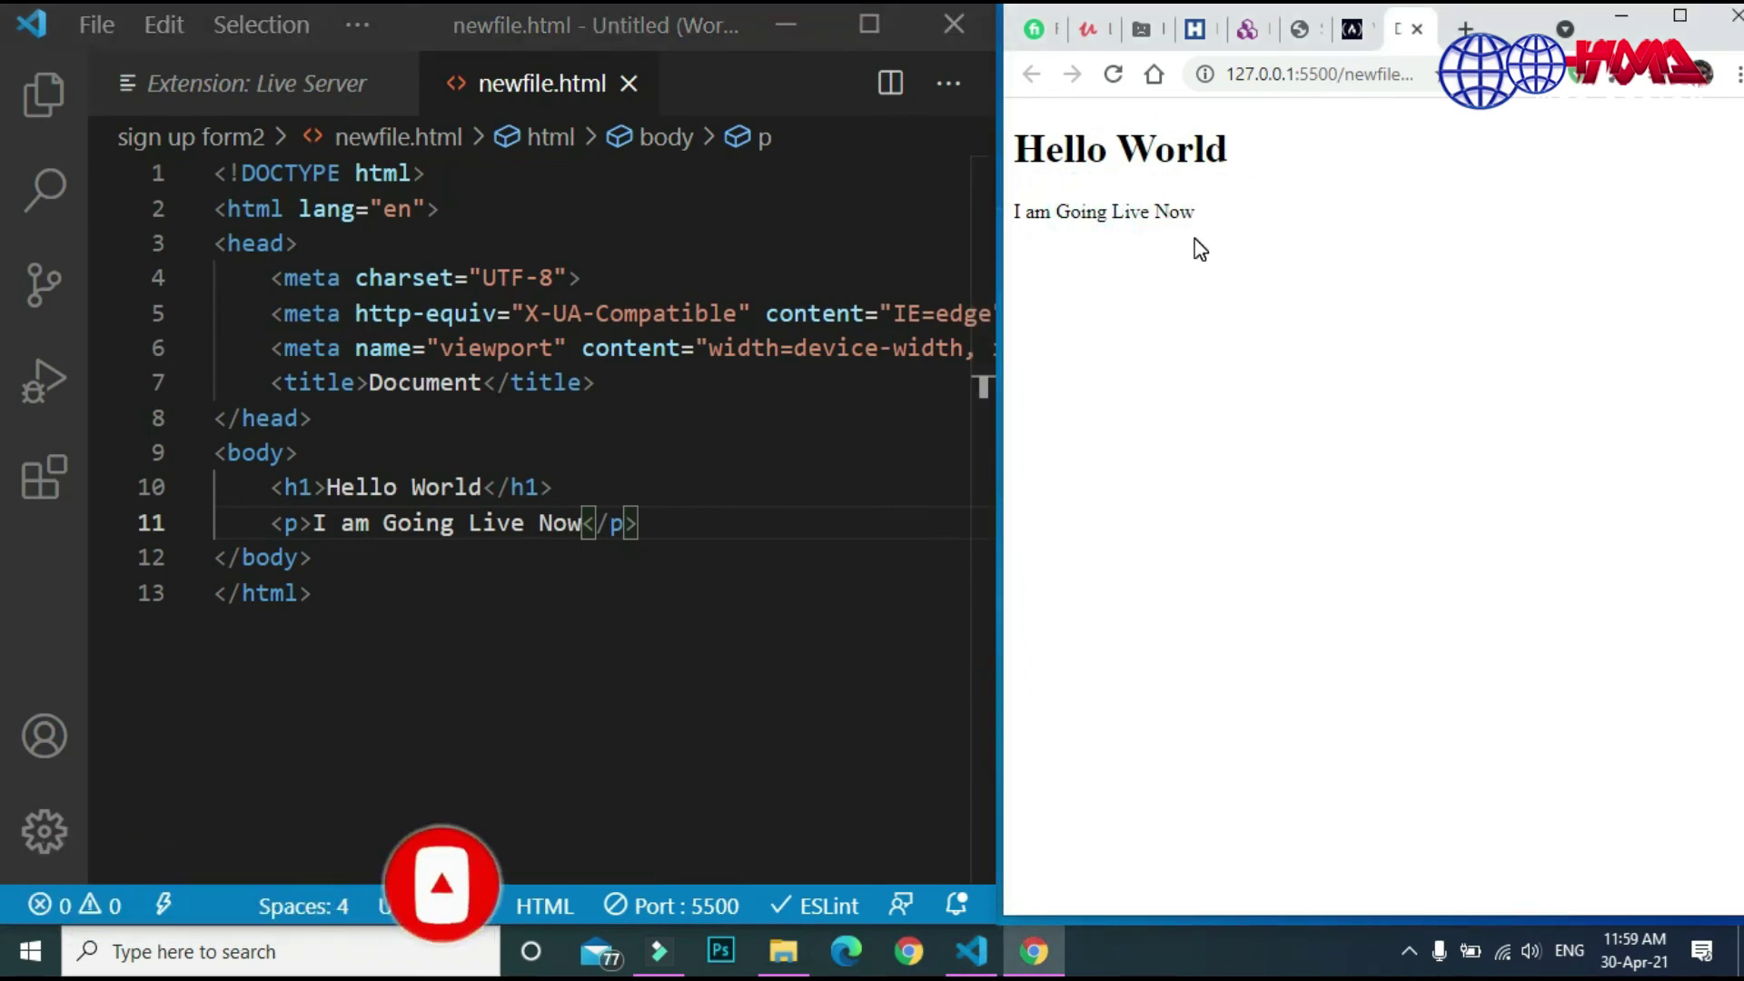